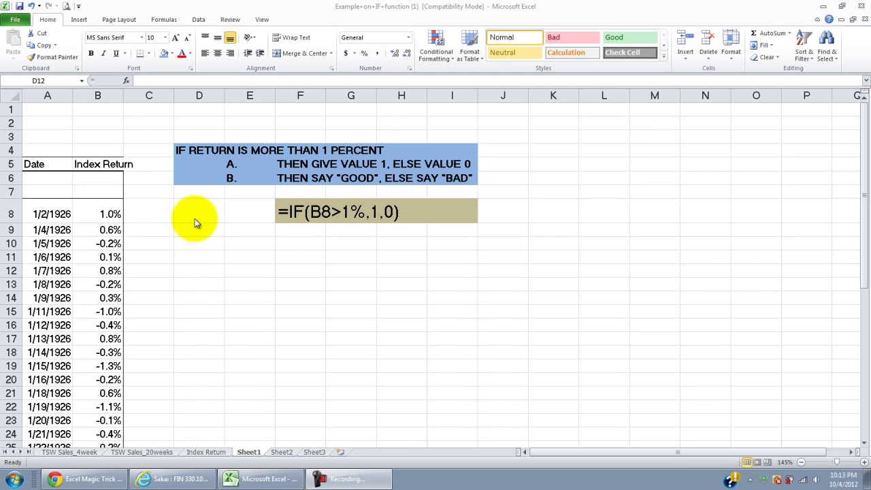
- Review the Date column from 1/2/1926 down to the last row, 2/16/1926
left_click(46, 96)
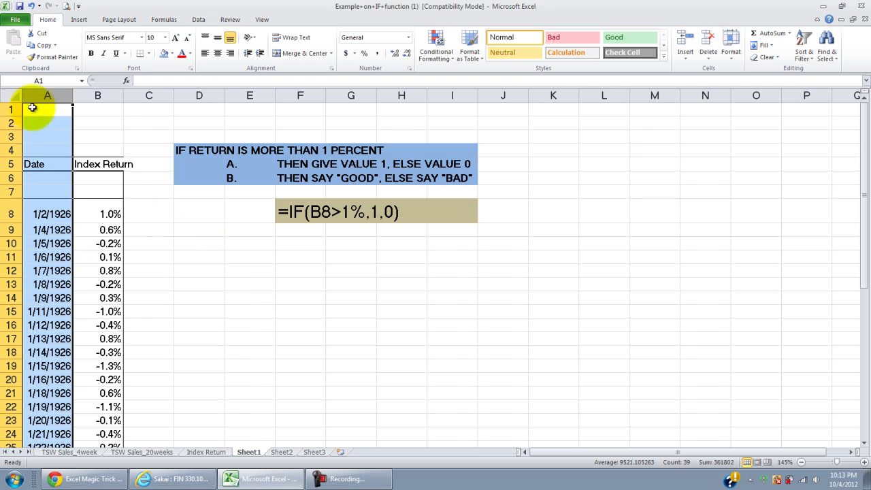
left_click(49, 215)
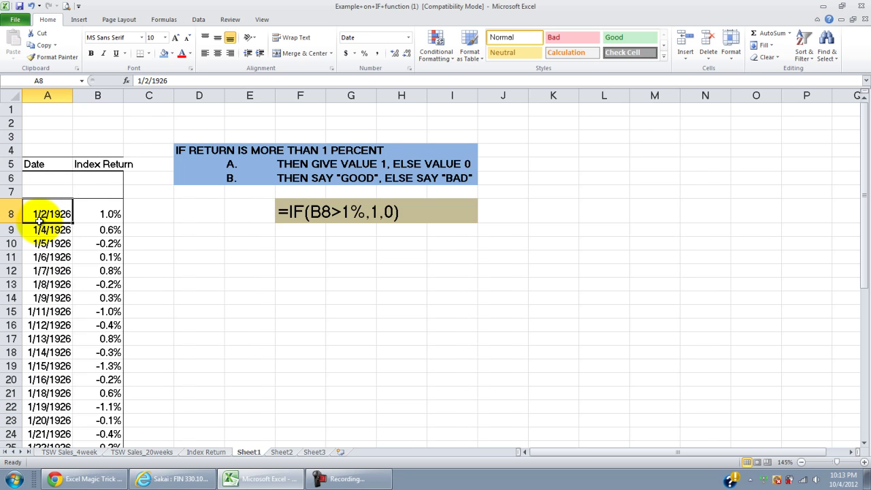
scroll(40, 245, "down", 1)
scroll(41, 246, "down", 3)
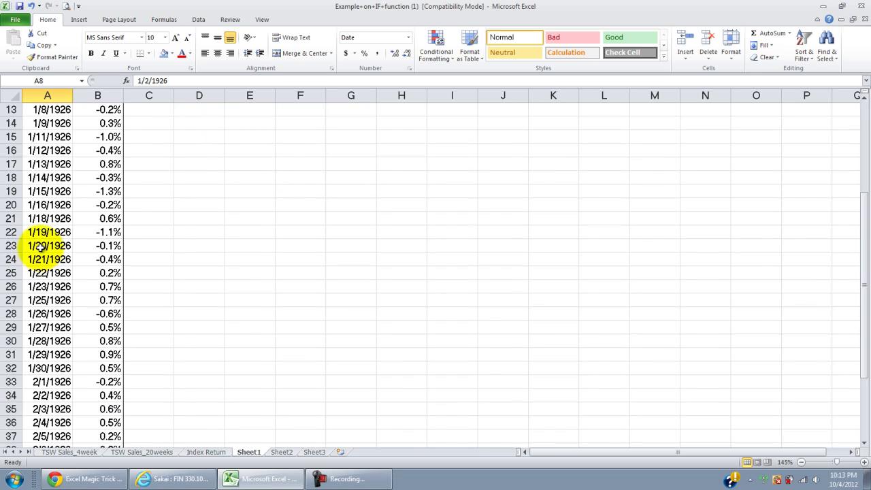
scroll(41, 246, "down", 3)
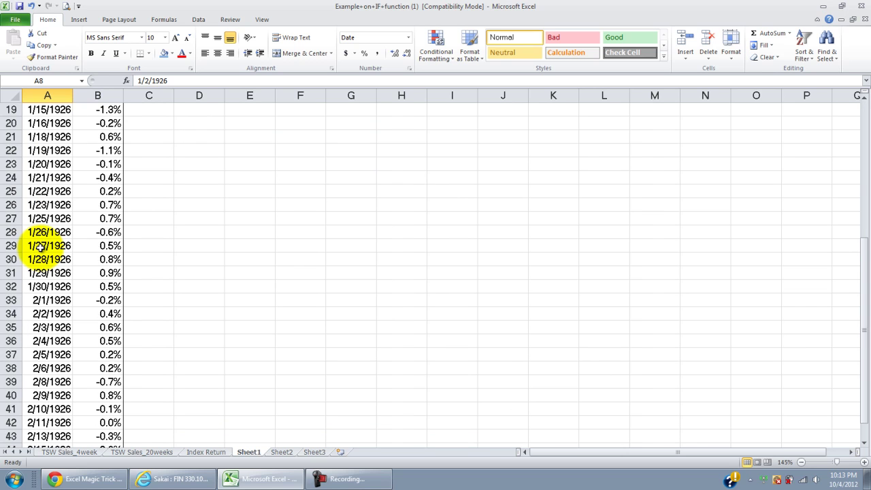
scroll(41, 246, "up", 3)
scroll(41, 246, "down", 3)
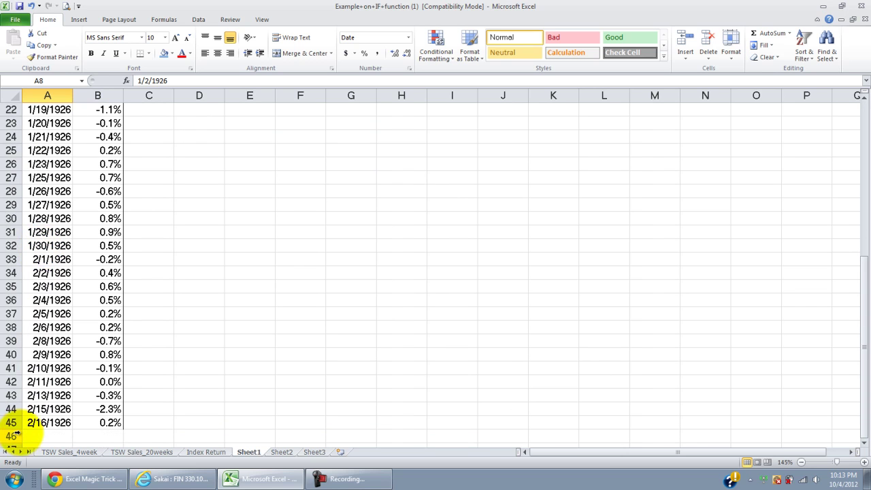
left_click(11, 422)
scroll(56, 422, "up", 7)
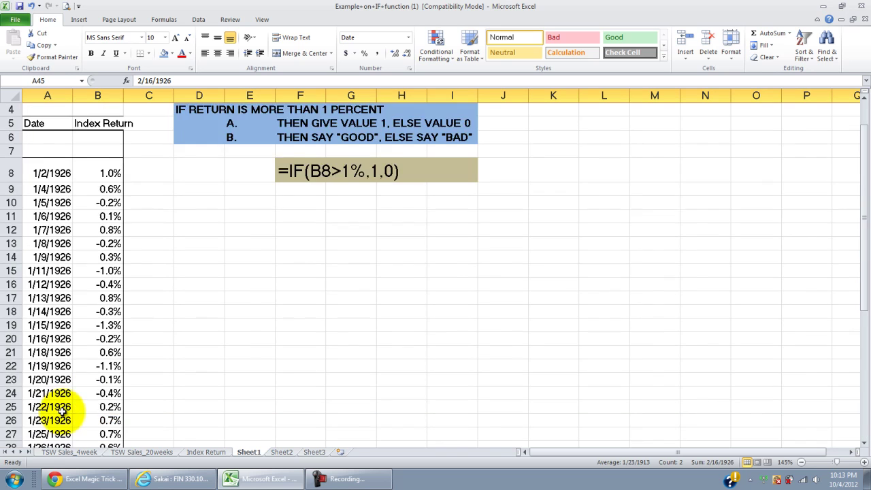
scroll(51, 429, "down", 6)
scroll(46, 435, "down", 2)
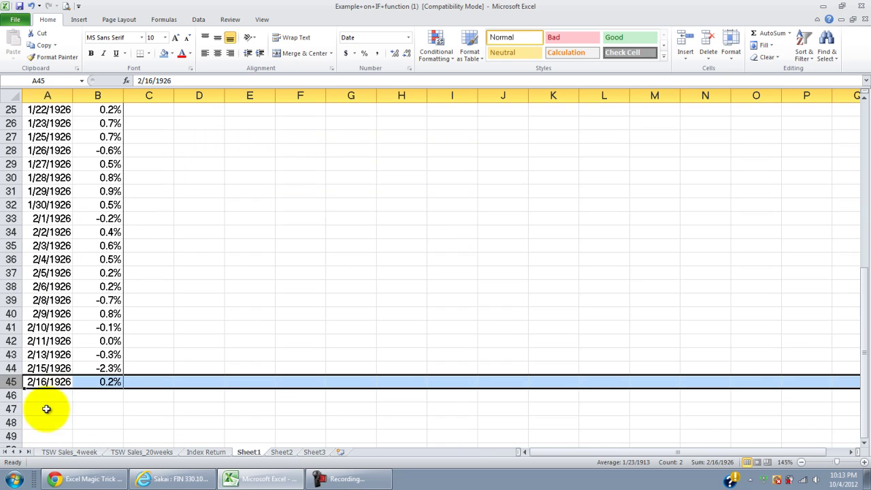
scroll(63, 383, "up", 1)
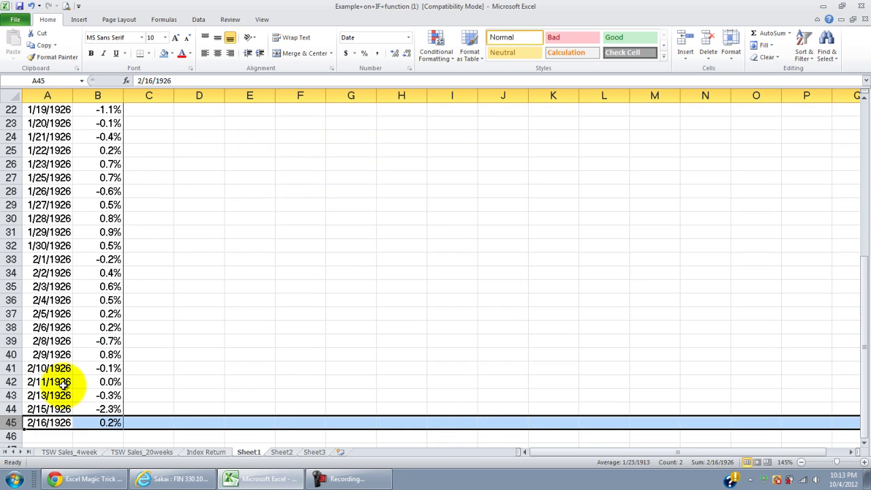
scroll(62, 383, "up", 7)
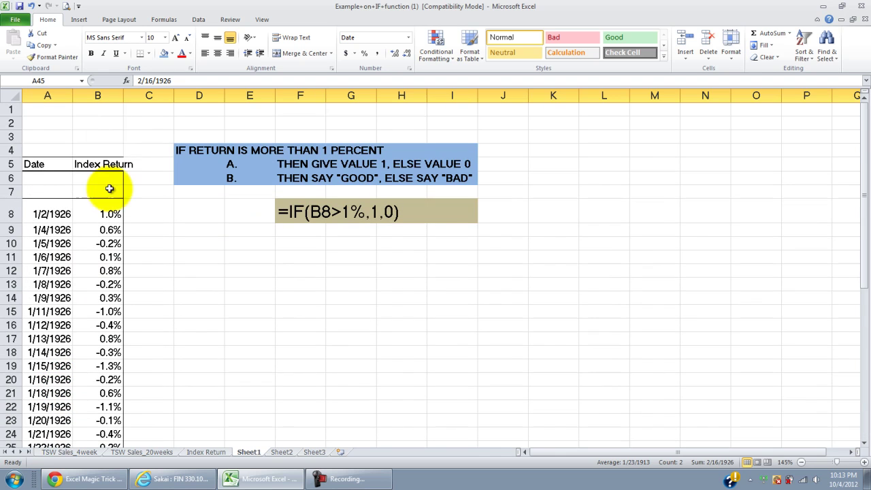
- Inspect the Index Return values and read the 1% condition and the option A/B and GOOD/BAD instructions
left_click(89, 212)
left_click(97, 95)
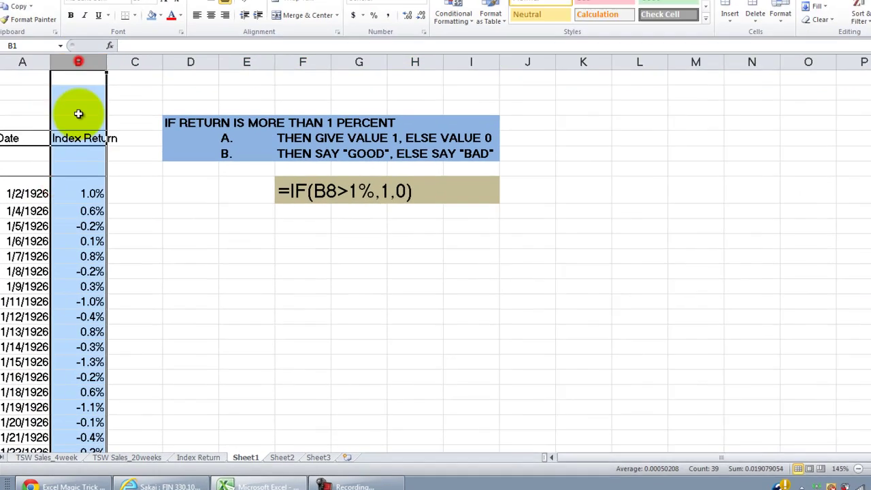
left_click(94, 168)
left_click(59, 165)
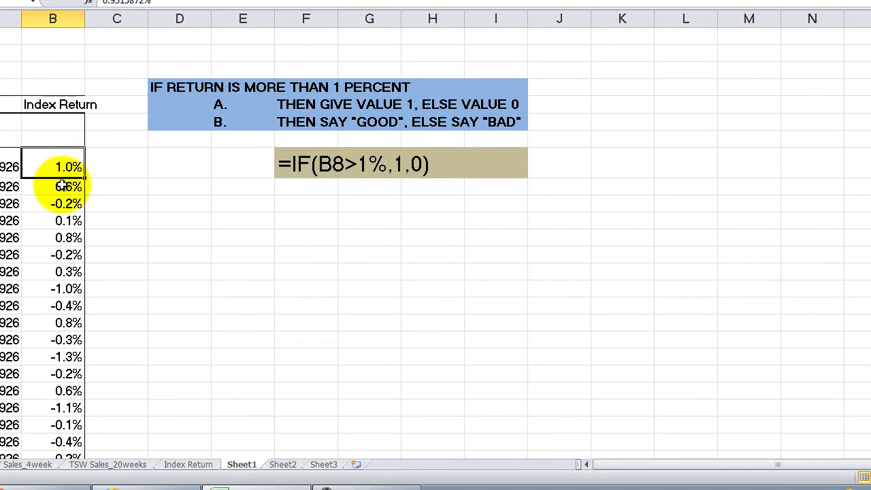
left_click(61, 185)
left_click(64, 202)
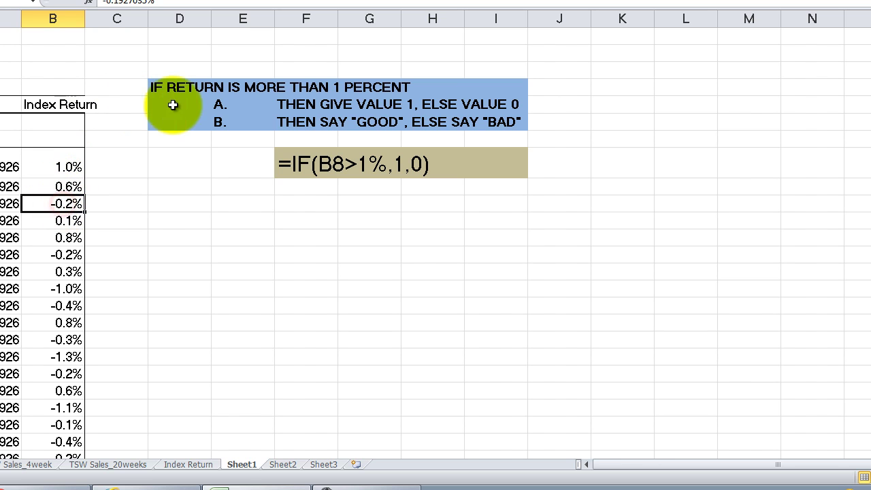
left_click(182, 84)
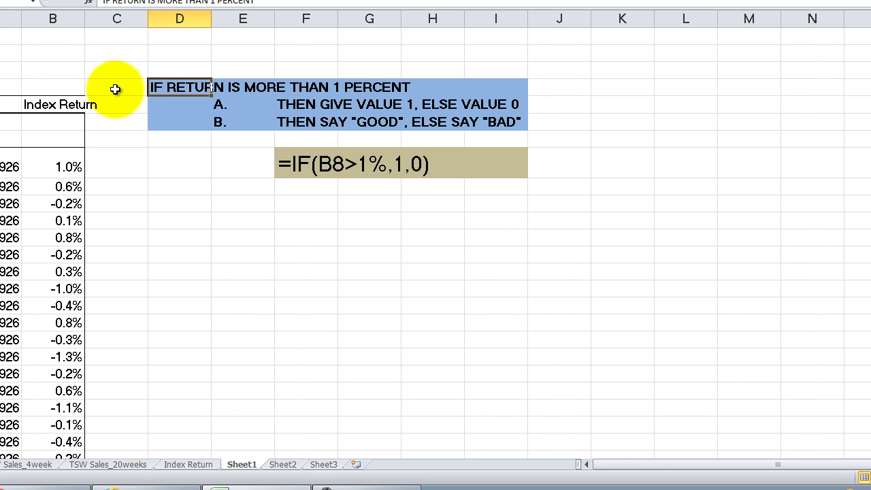
left_click(232, 108)
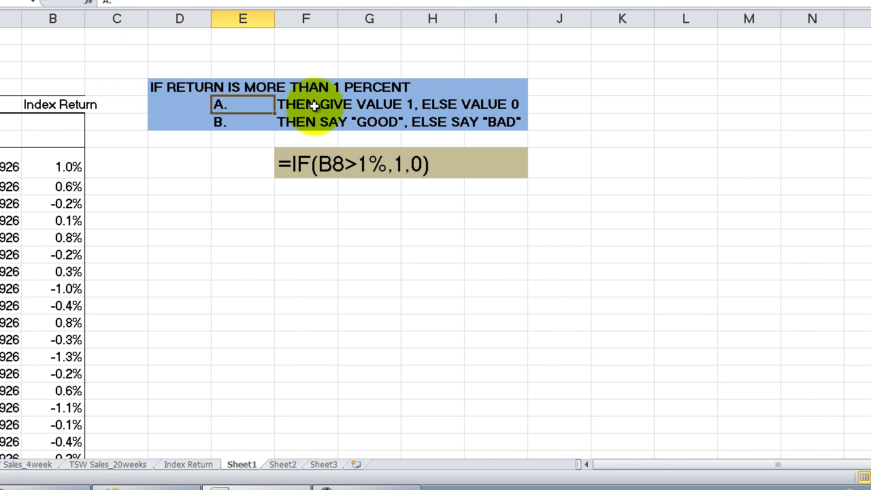
left_click(515, 109)
left_click(216, 121)
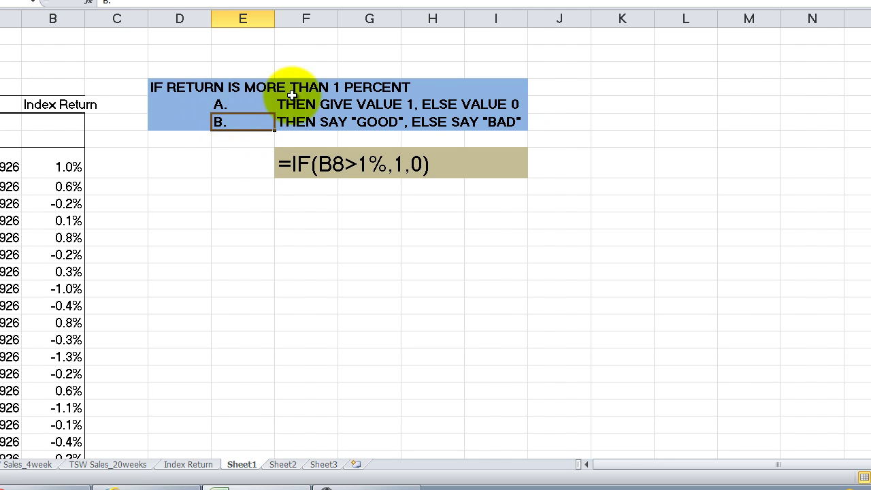
left_click(330, 119)
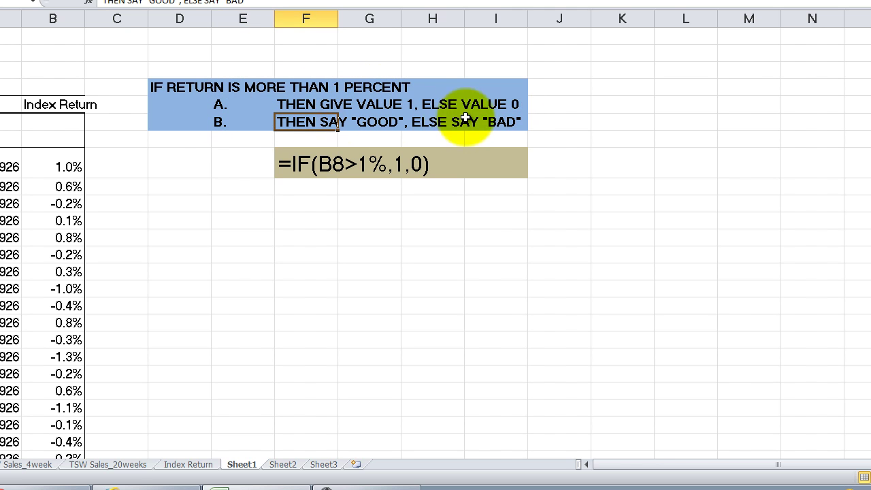
- Begin an IF entry beside the first return and check the example formula text in F8
left_click(194, 171)
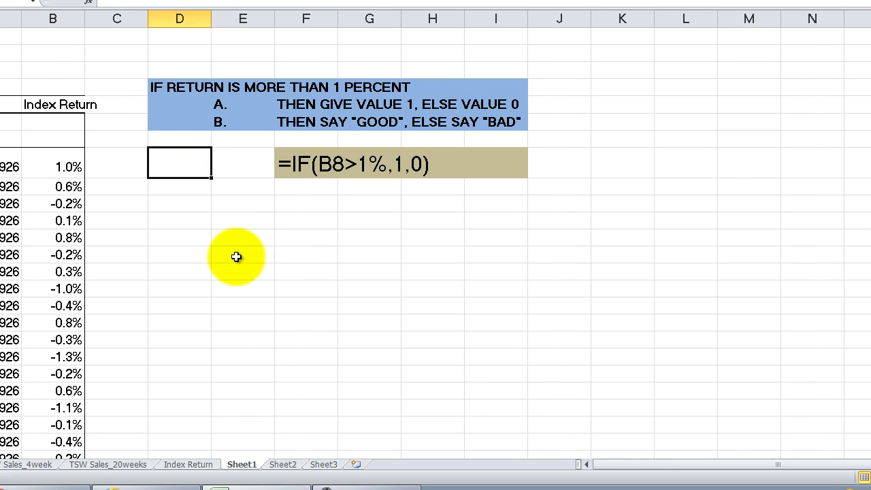
type("=IF")
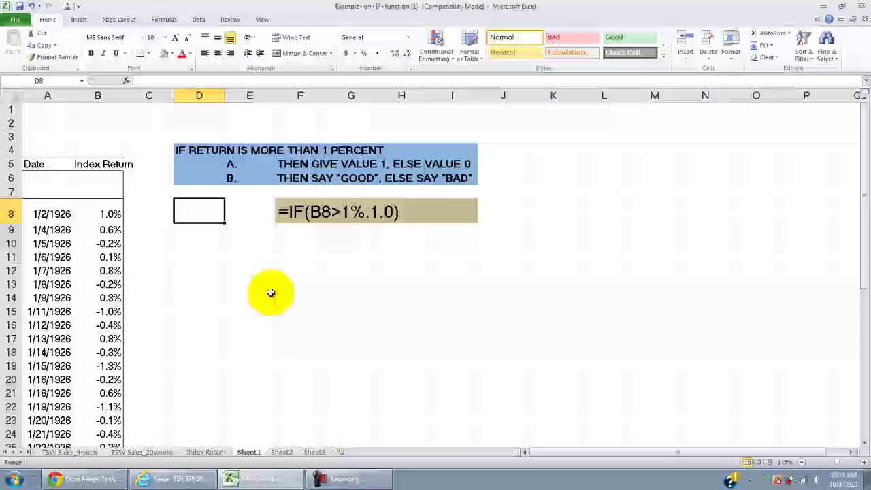
left_click(270, 292)
scroll(267, 294, "up", 4, "ctrl")
left_click(286, 197)
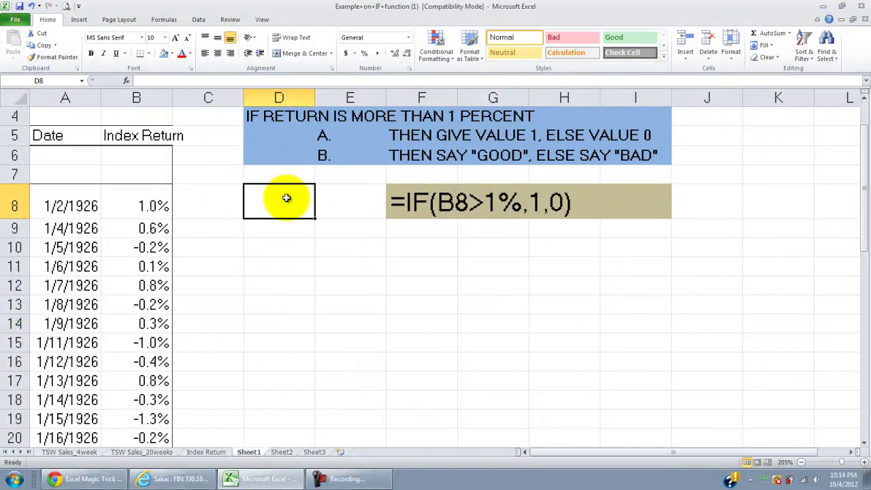
left_click(415, 207)
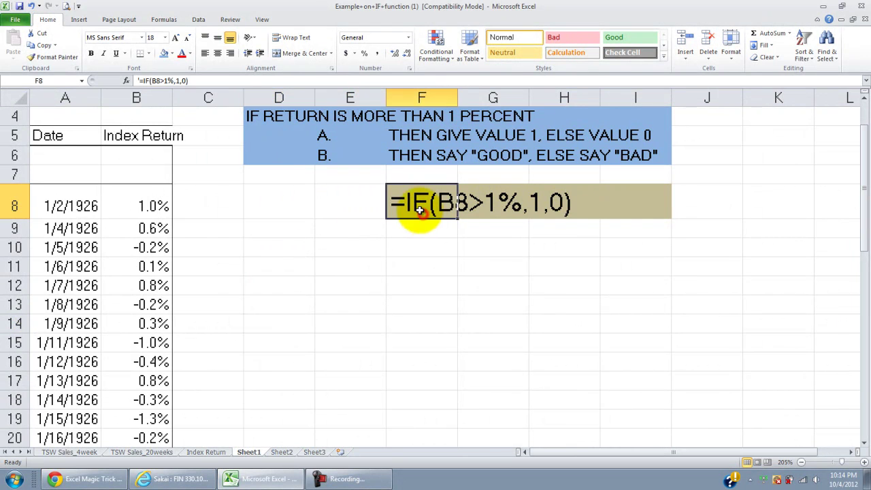
- Enter =IF(B8>1%,1,0) in cell D8
left_click(276, 197)
type("=")
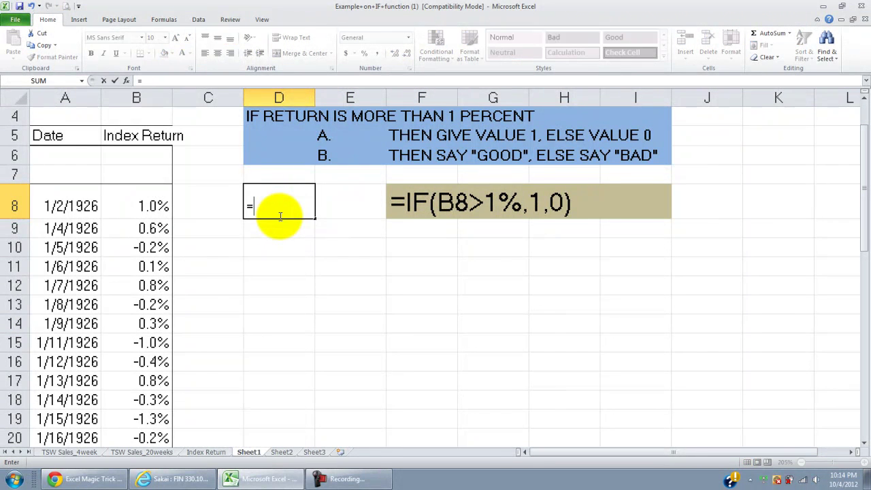
type("IF(")
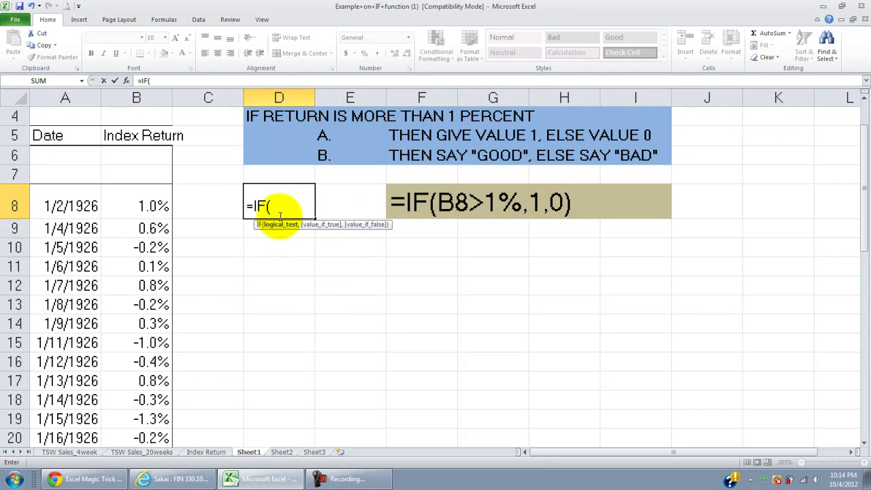
left_click(150, 213)
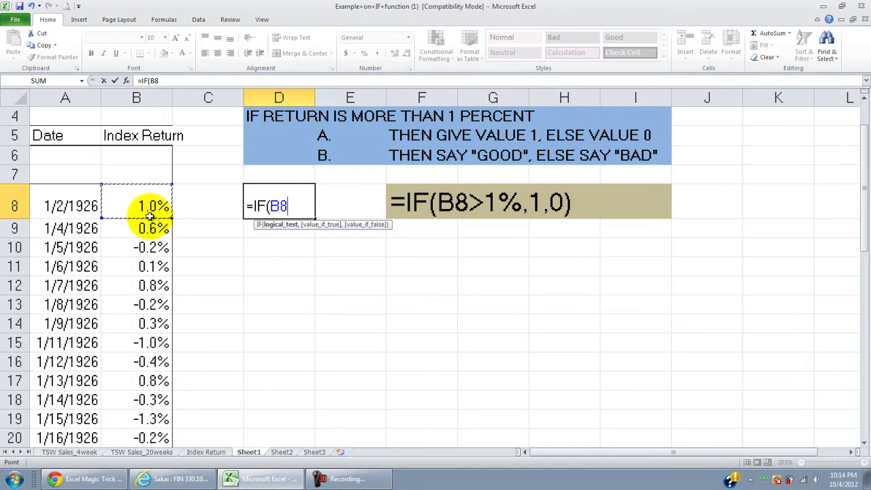
type(">1")
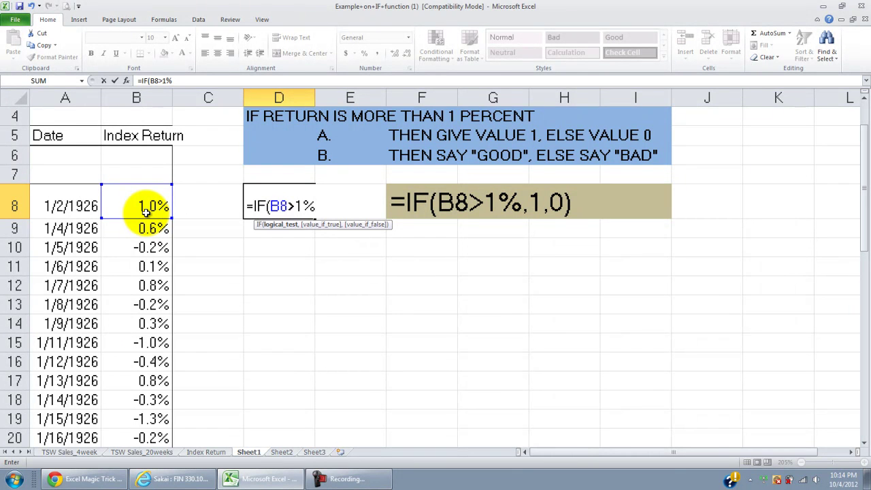
type("%,1")
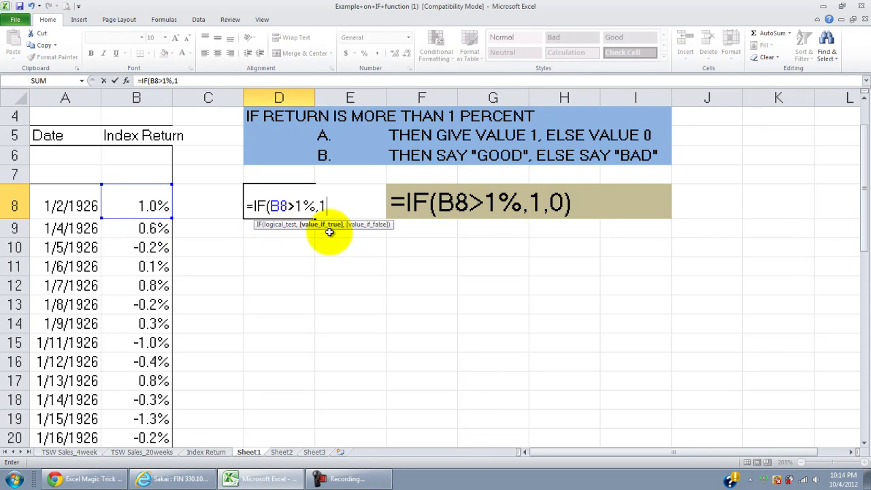
type(",0")
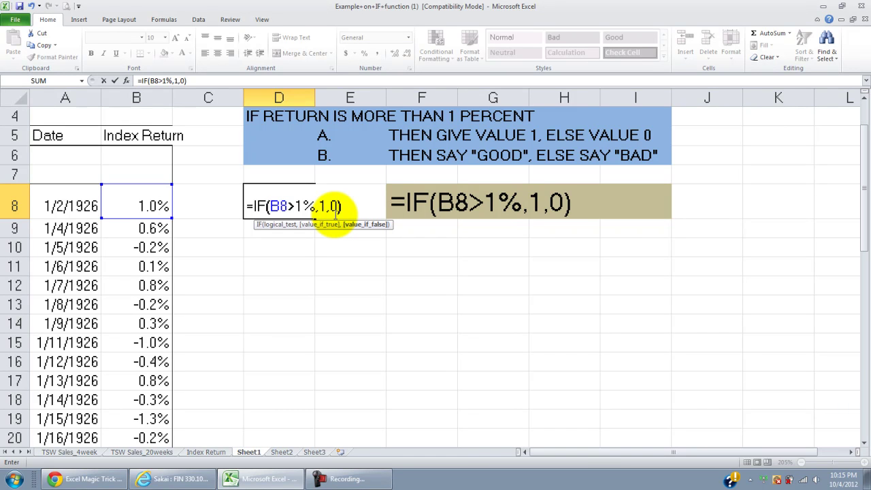
key("Return")
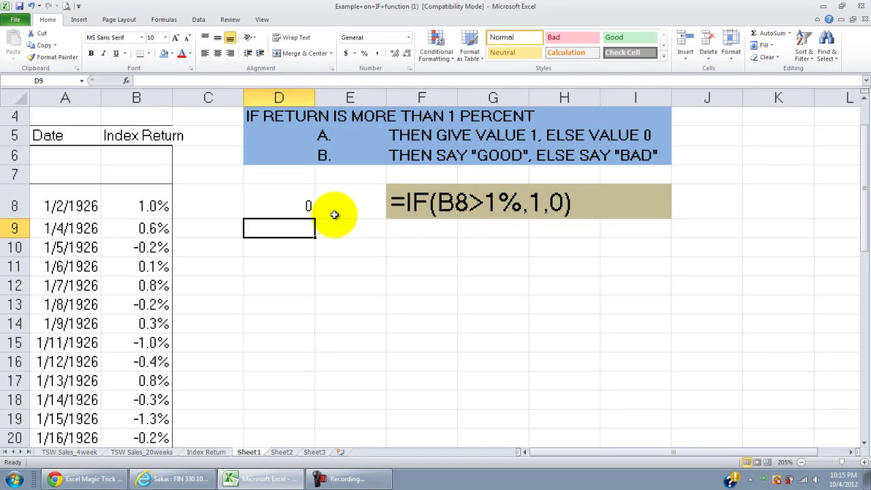
- Check D8's =IF(B8>1%,1,0) result against the B8 return, leaving the formula unchanged
left_click(253, 206)
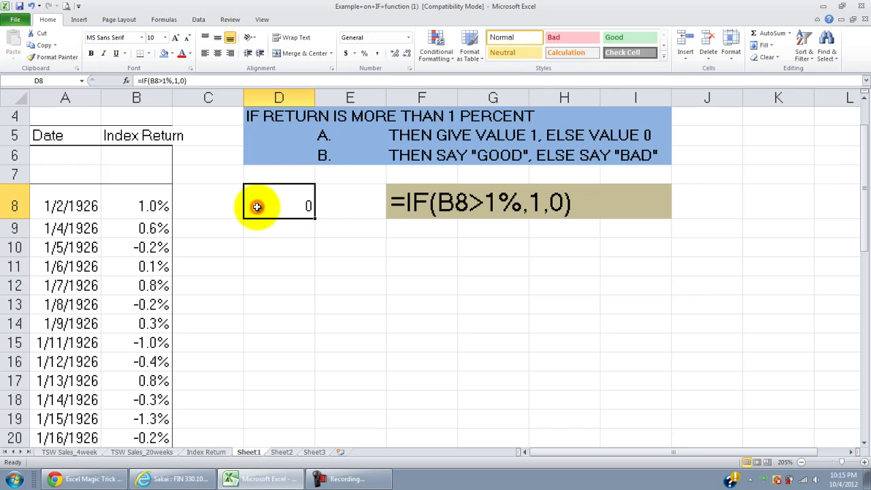
left_click(134, 206)
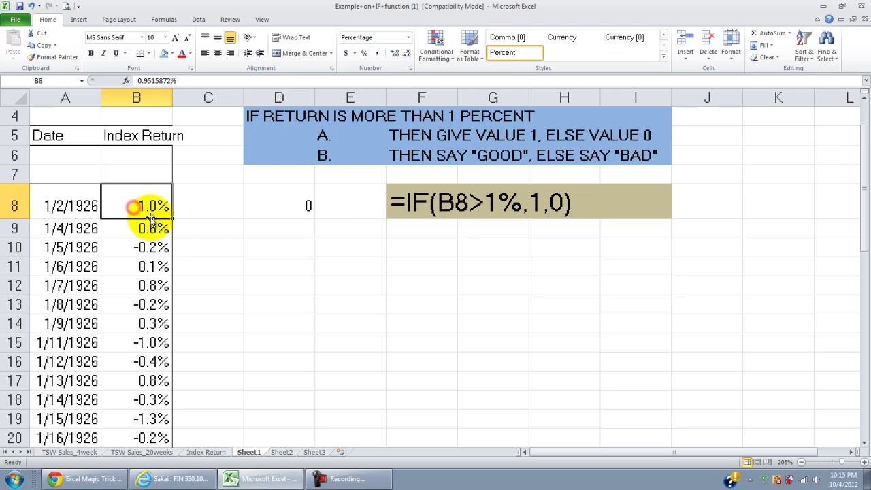
left_click(260, 203)
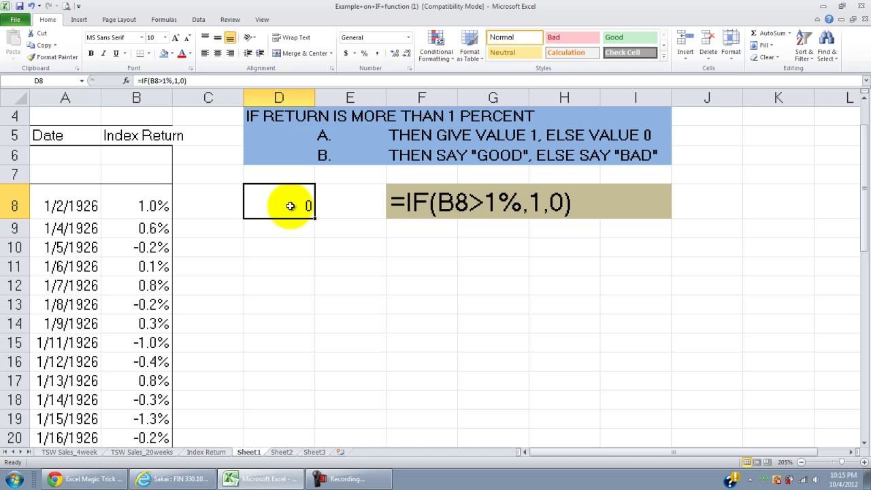
double_click(290, 205)
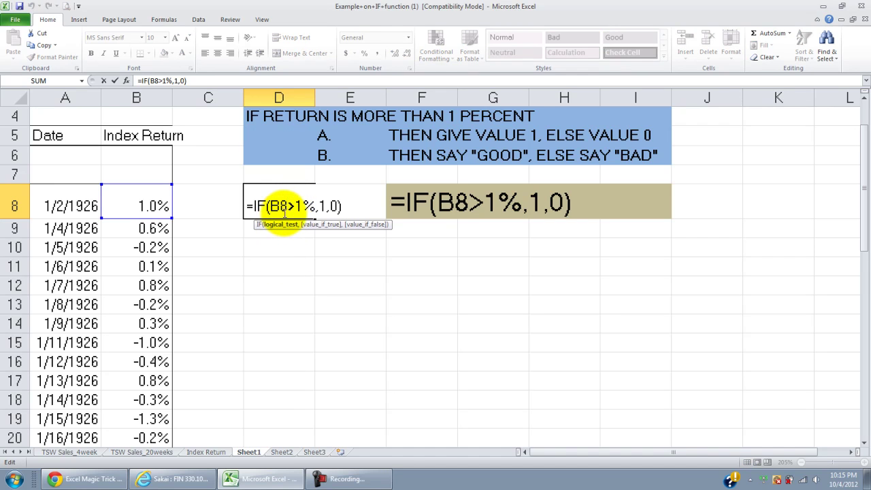
key("Return")
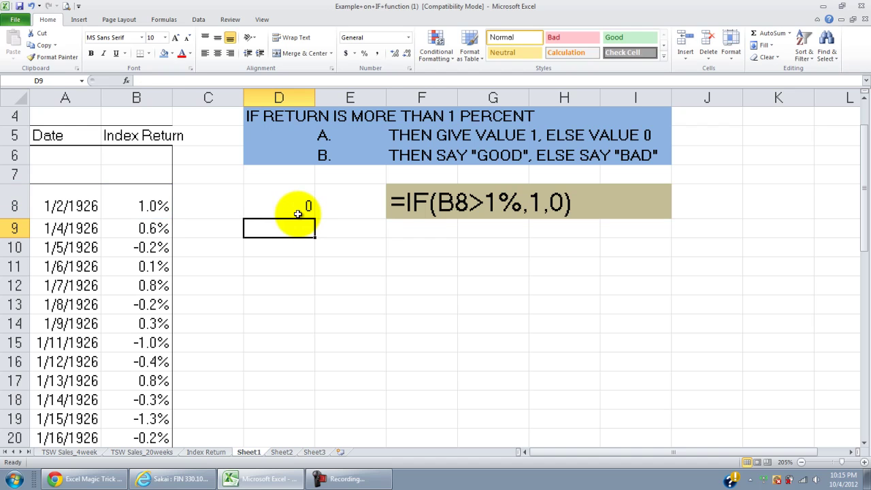
- Format the whole Index Return column as percent with two decimal places
left_click(167, 204)
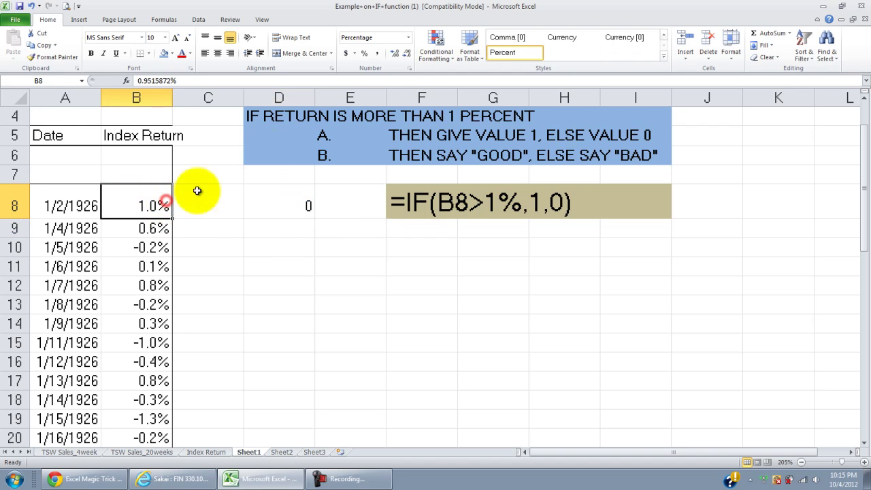
left_click(393, 57)
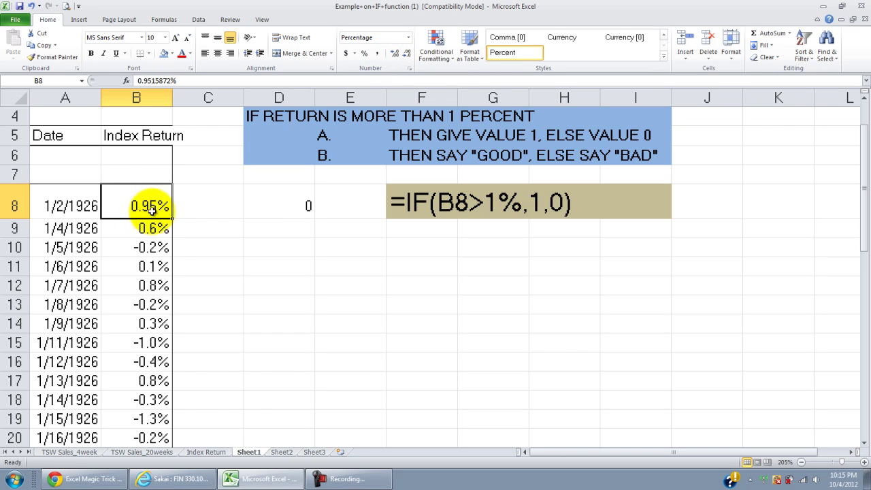
left_click(135, 97)
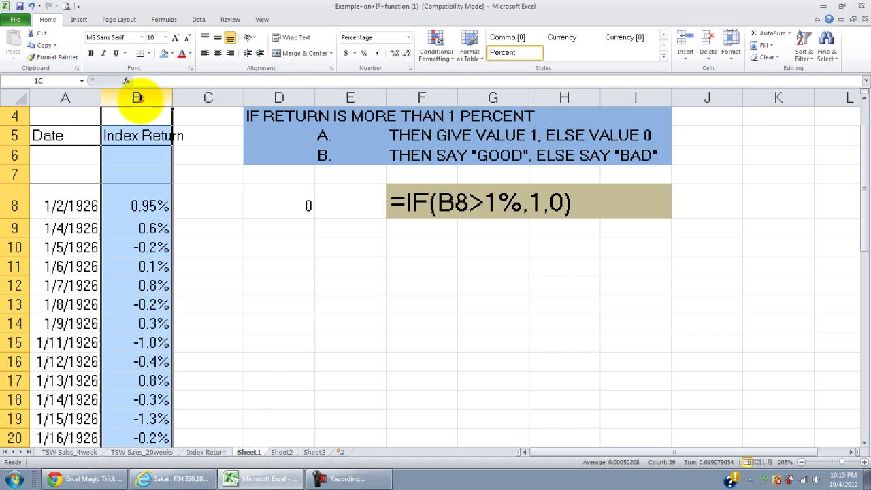
left_click(364, 54)
left_click(393, 53)
left_click(394, 53)
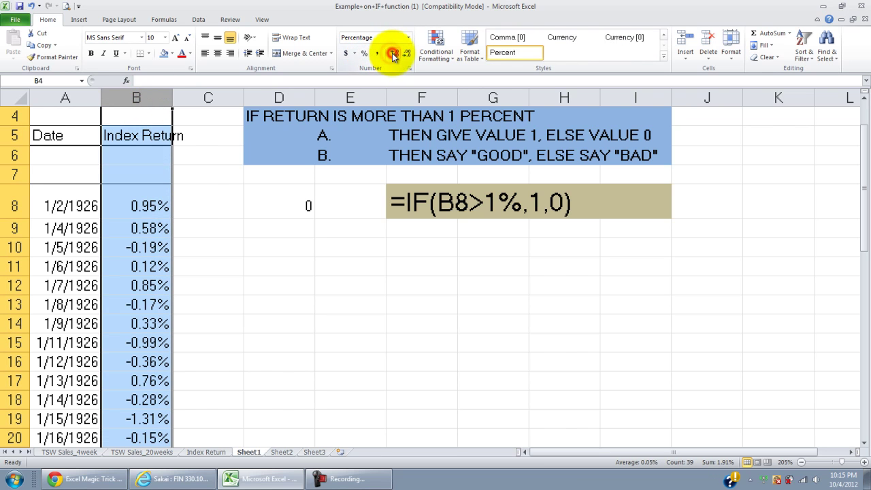
left_click(149, 231)
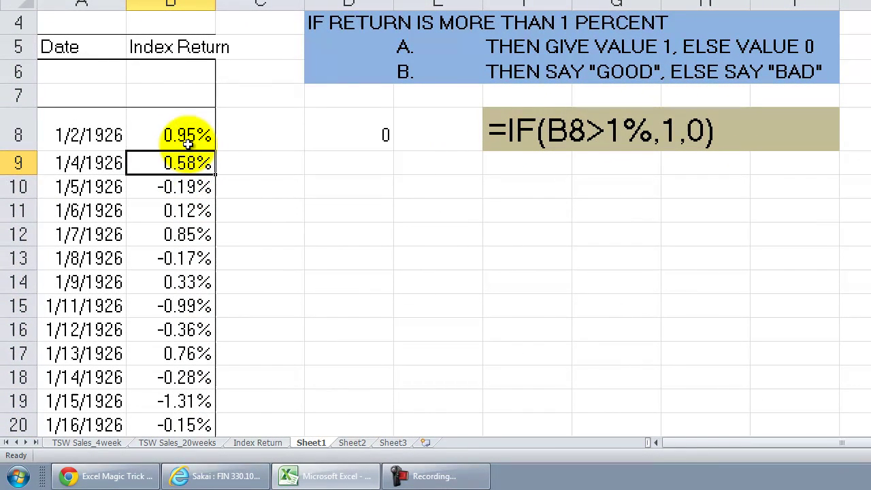
left_click(358, 128)
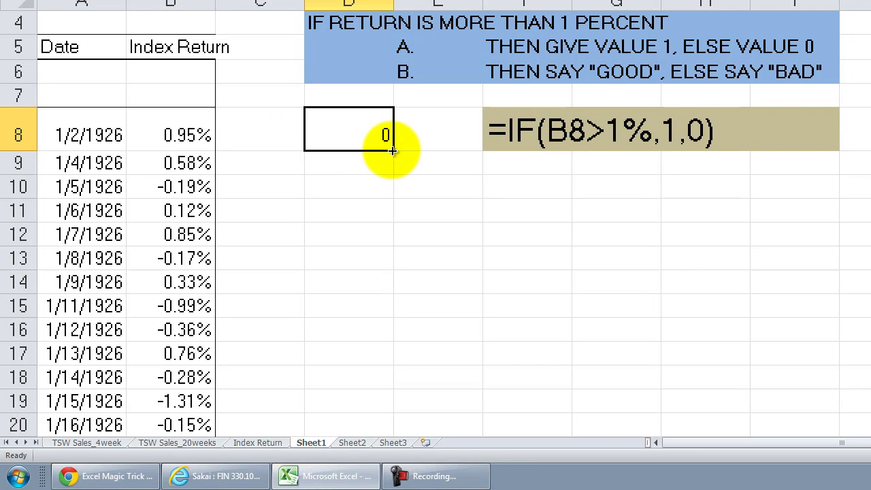
- Fill D8's =IF(B8>1%,1,0) down column D through row 45, the 2/16/1926 row
left_click_drag(393, 151, 393, 150)
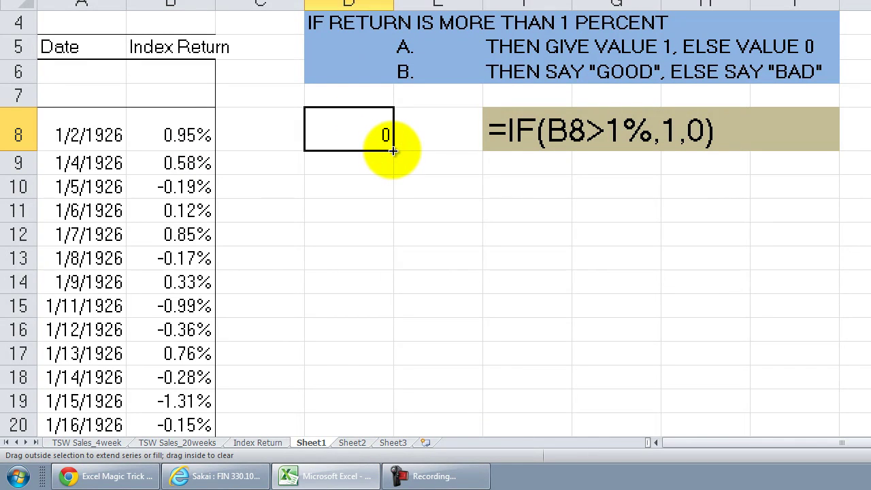
left_click_drag(392, 150, 385, 386)
left_click(17, 380)
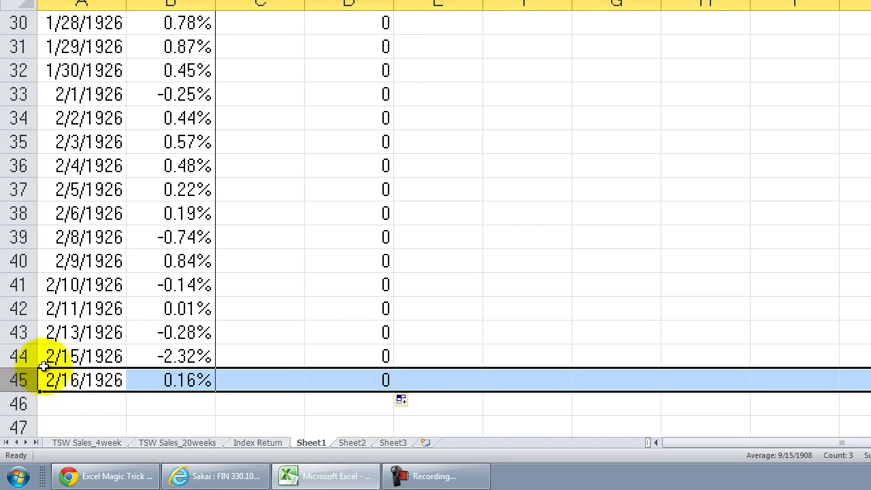
left_click(346, 330)
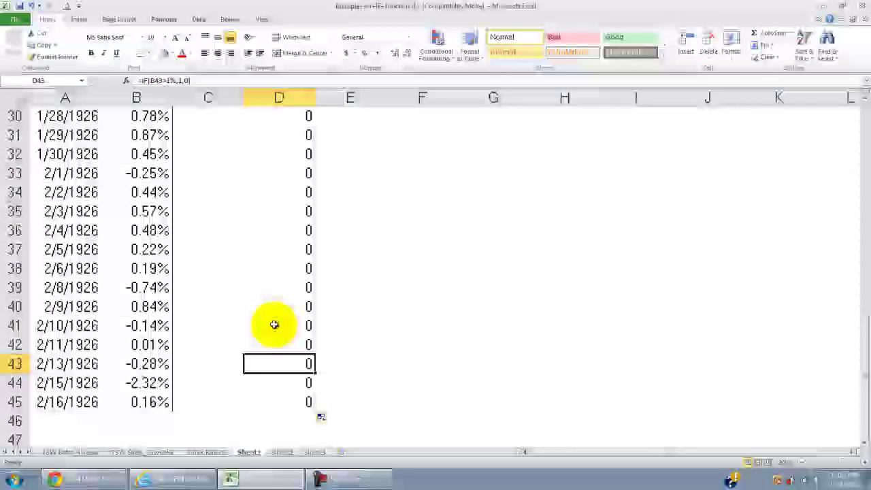
scroll(274, 324, "up", 9)
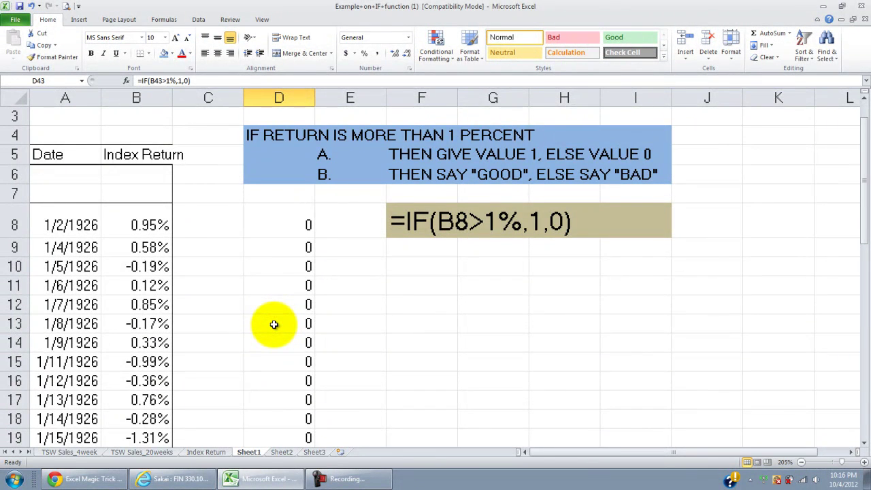
left_click(275, 266)
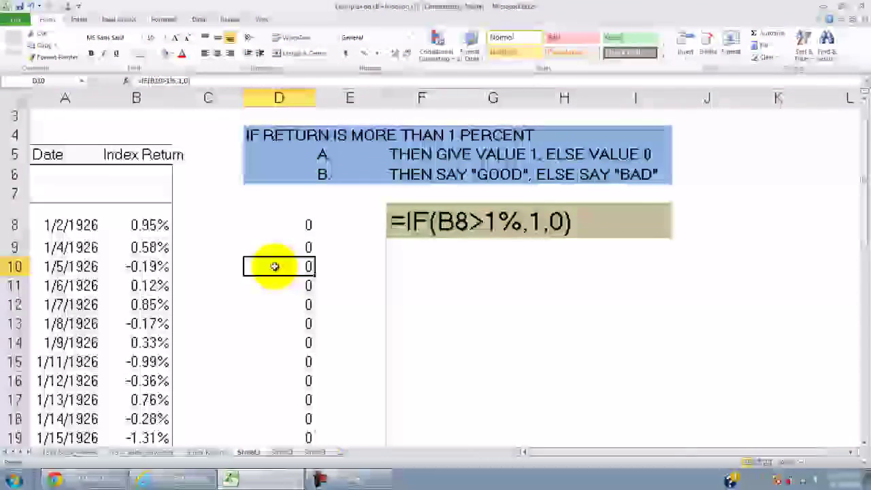
scroll(275, 266, "down", 2)
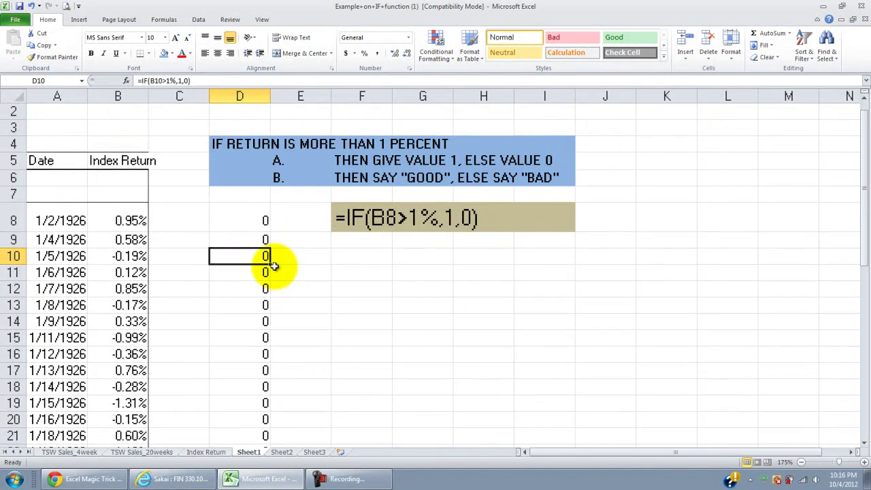
scroll(274, 265, "down", 6, "ctrl")
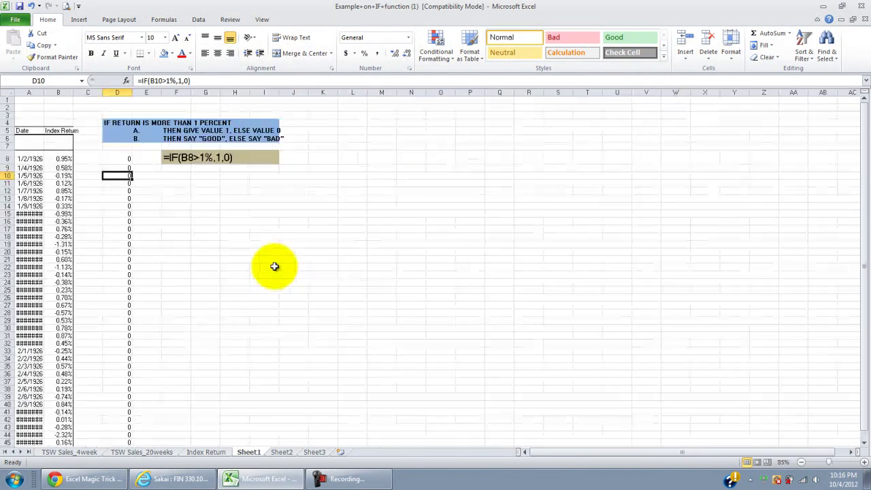
scroll(274, 265, "down", 3)
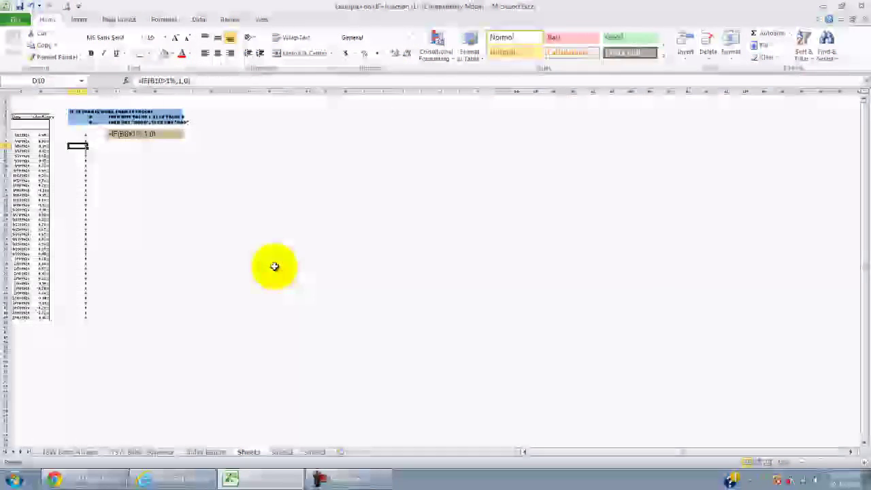
left_click(58, 124)
left_click_drag(64, 126, 98, 266)
scroll(98, 266, "up", 5)
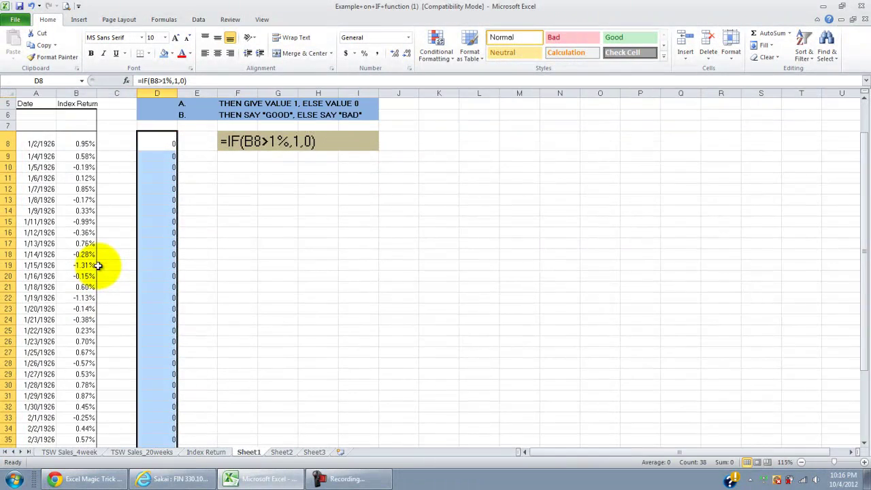
scroll(109, 265, "up", 1)
scroll(152, 268, "up", 2)
left_click(190, 183)
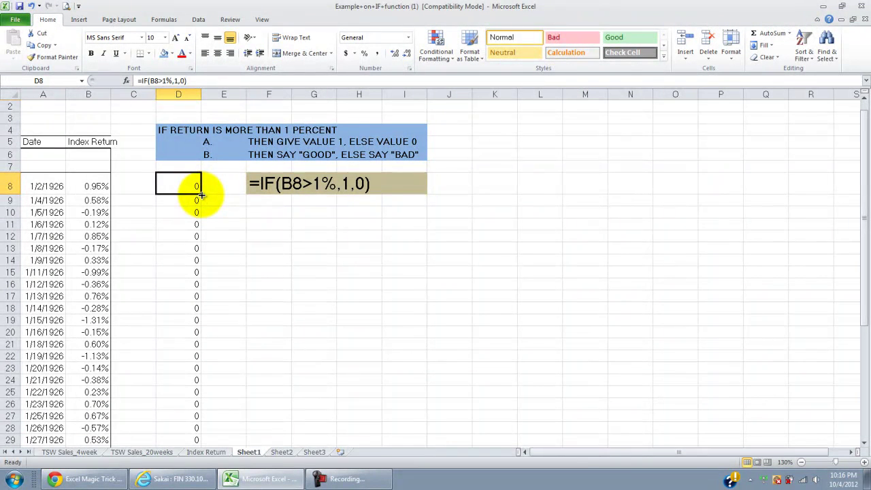
scroll(202, 222, "down", 5)
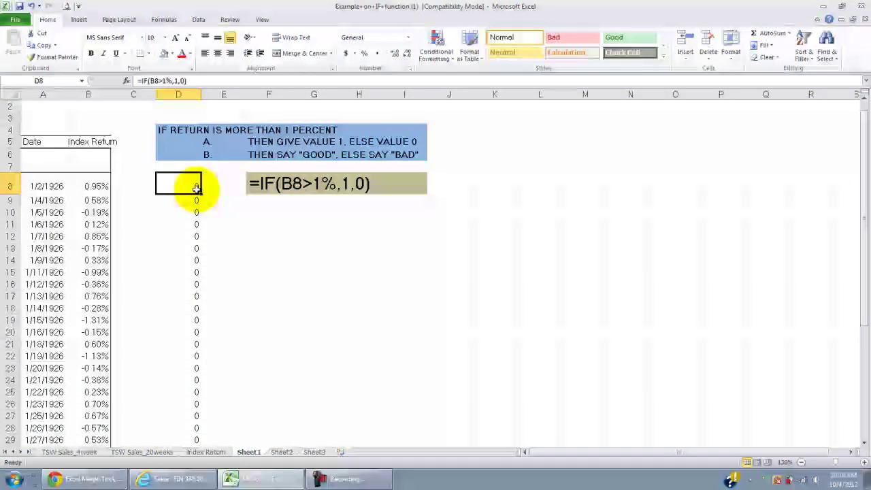
left_click(213, 187)
left_click(178, 186)
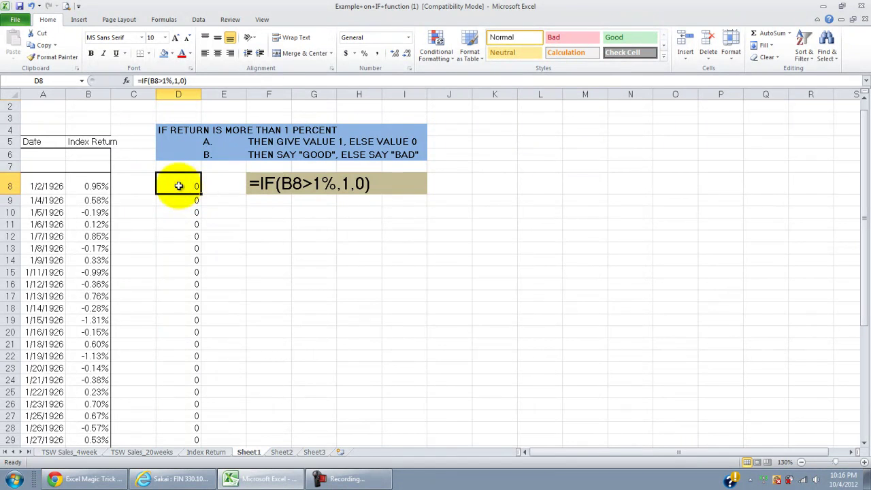
left_click(6, 185)
scroll(62, 238, "down", 4)
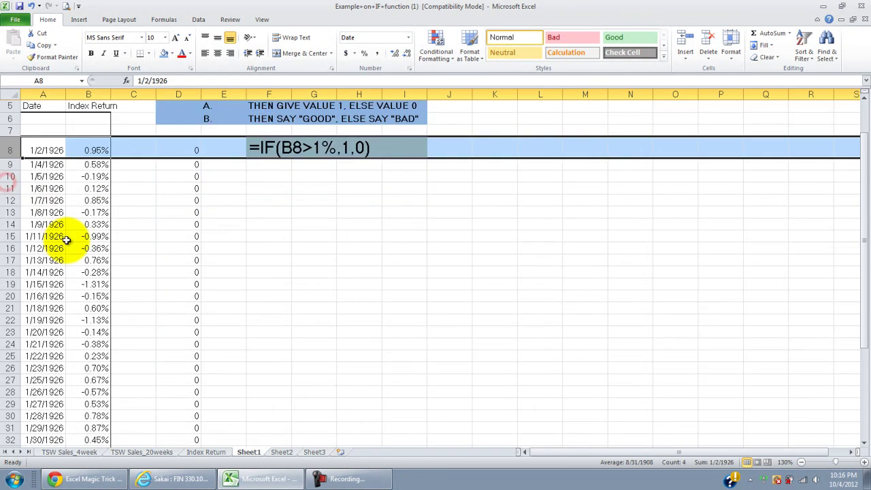
scroll(67, 242, "down", 2)
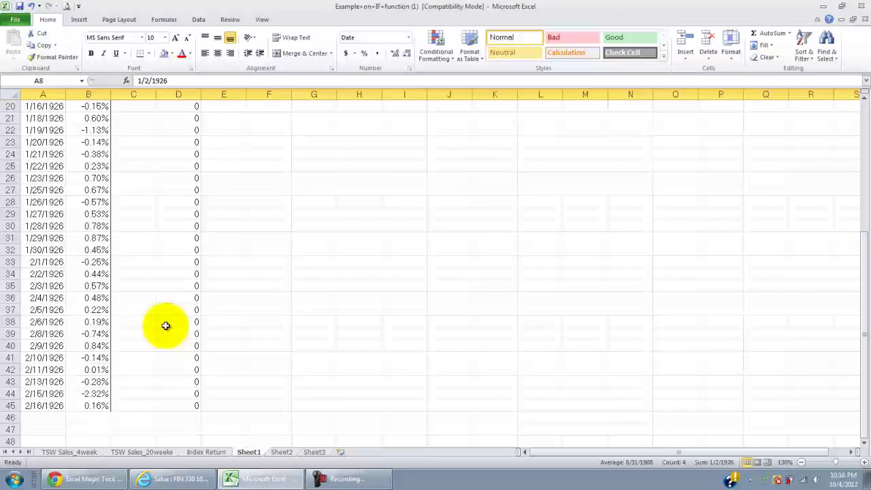
scroll(116, 388, "up", 6)
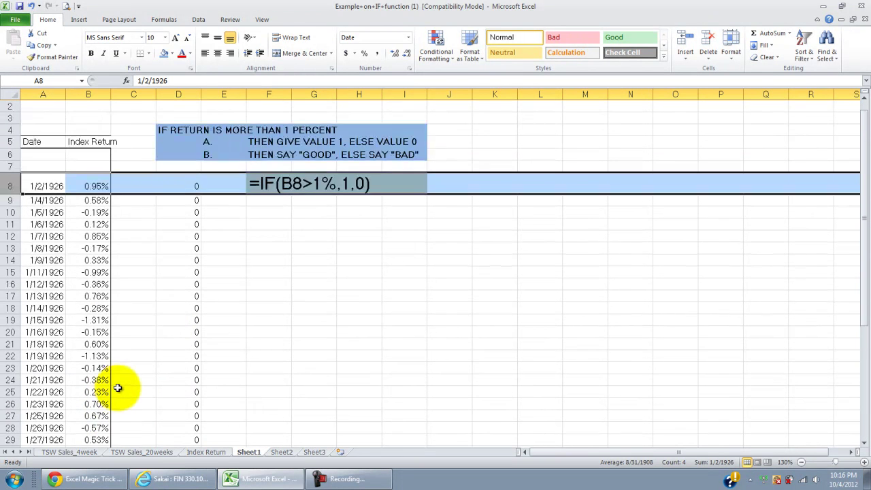
left_click(181, 185)
left_click(180, 94)
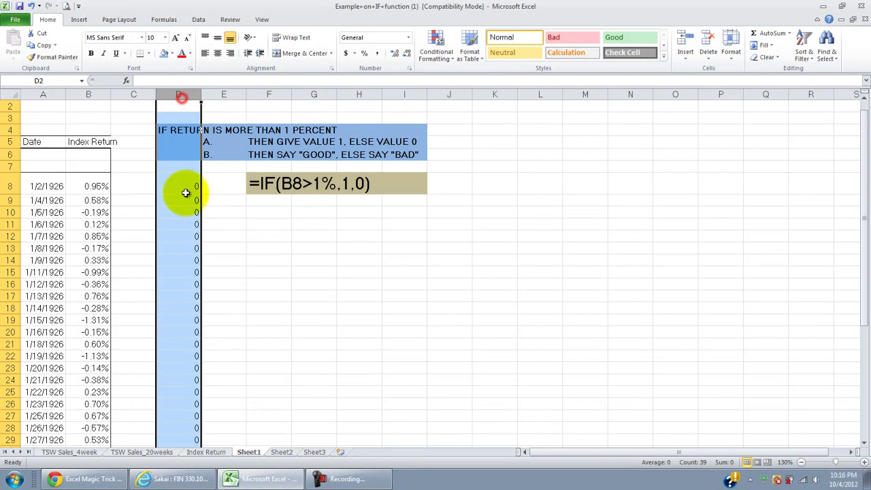
scroll(170, 320, "down", 1)
scroll(204, 286, "up", 1)
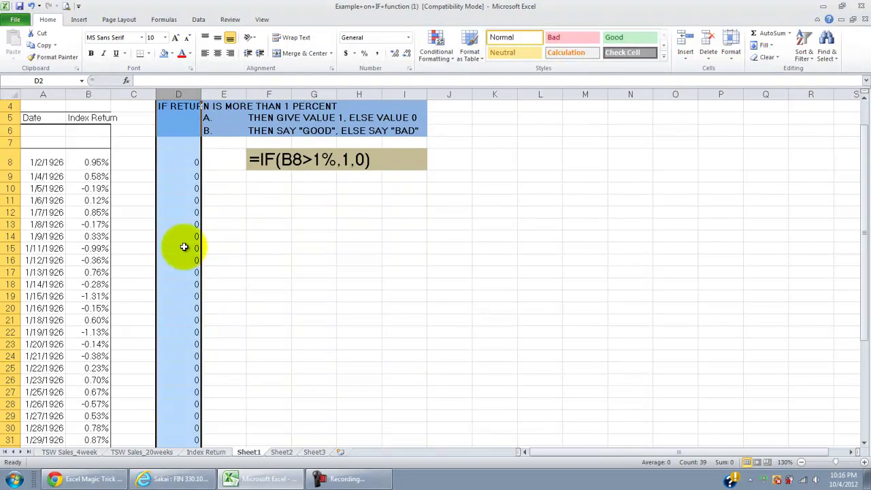
left_click(184, 164)
double_click(184, 164)
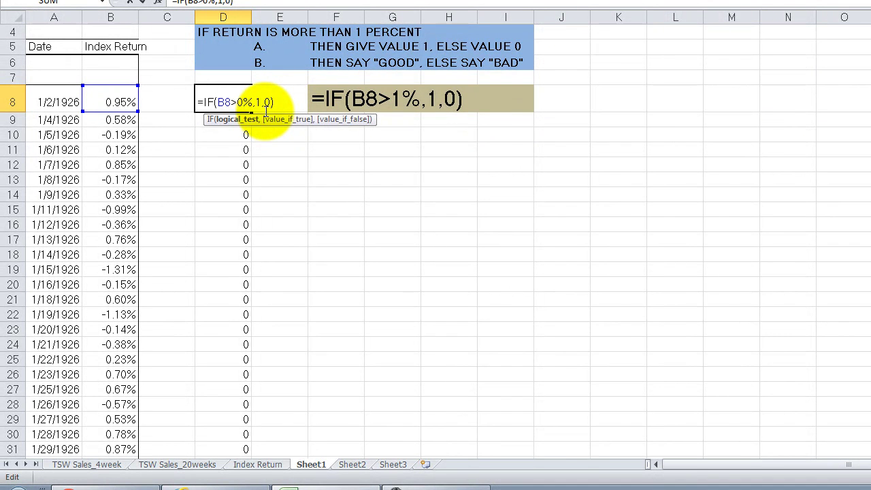
key("Return")
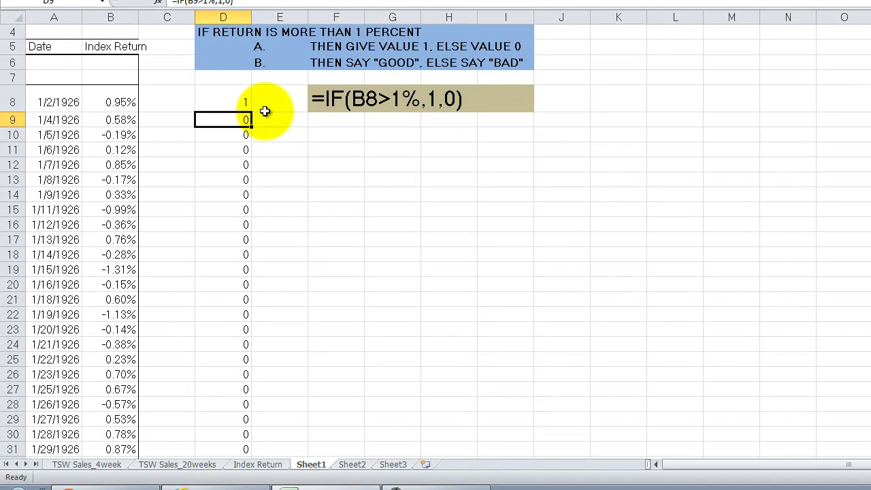
scroll(291, 132, "up", 3)
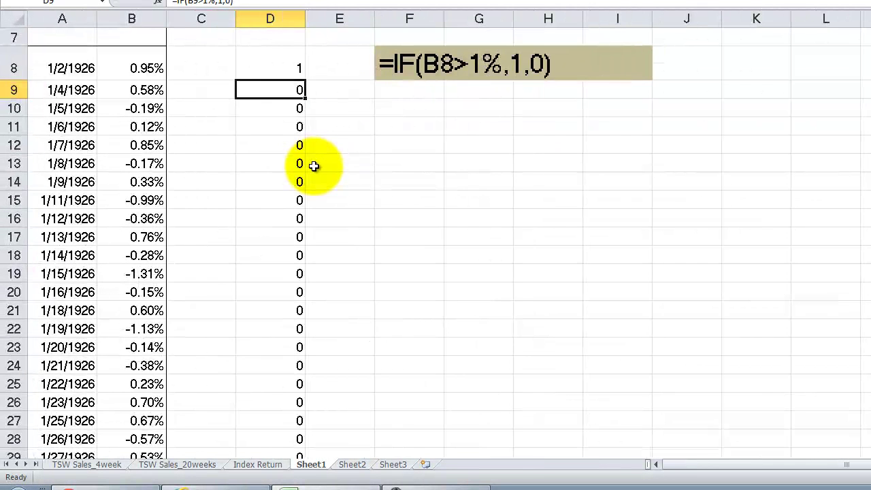
left_click(287, 73)
left_click(15, 66)
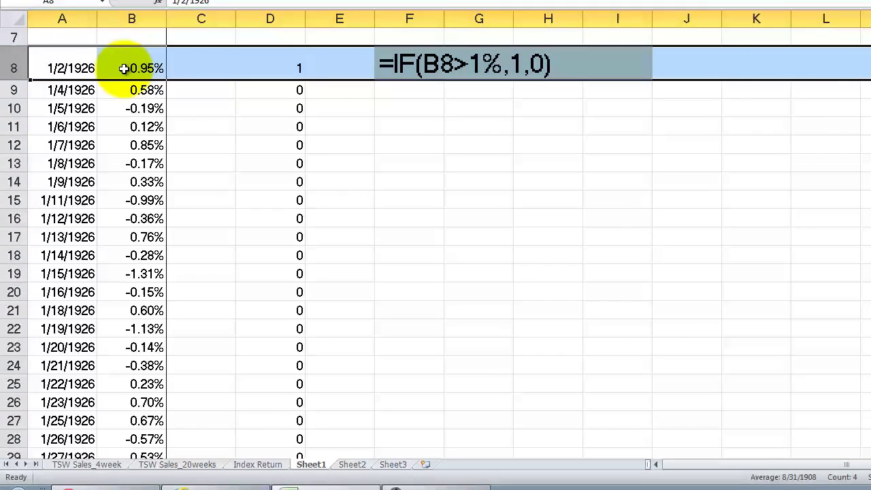
left_click(279, 71)
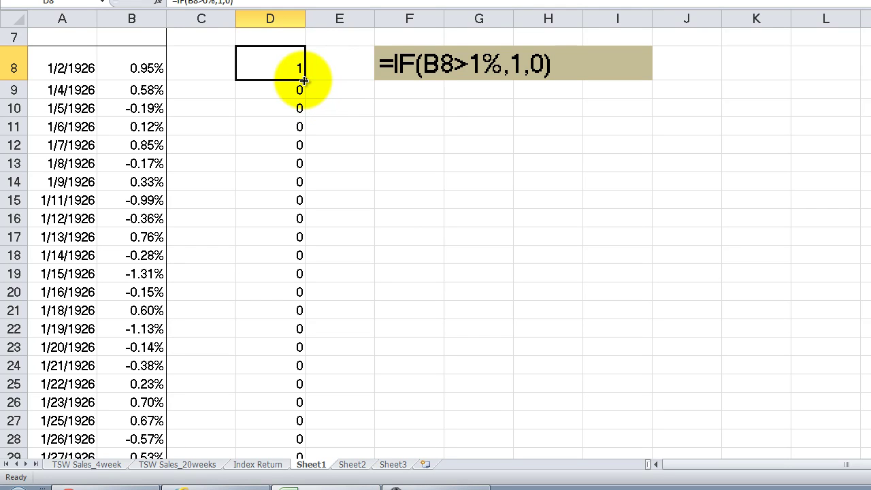
- Fill =IF(B8>0%,1,0) from D8 down column D, then check the results in D18 and rows 10–12
double_click(305, 80)
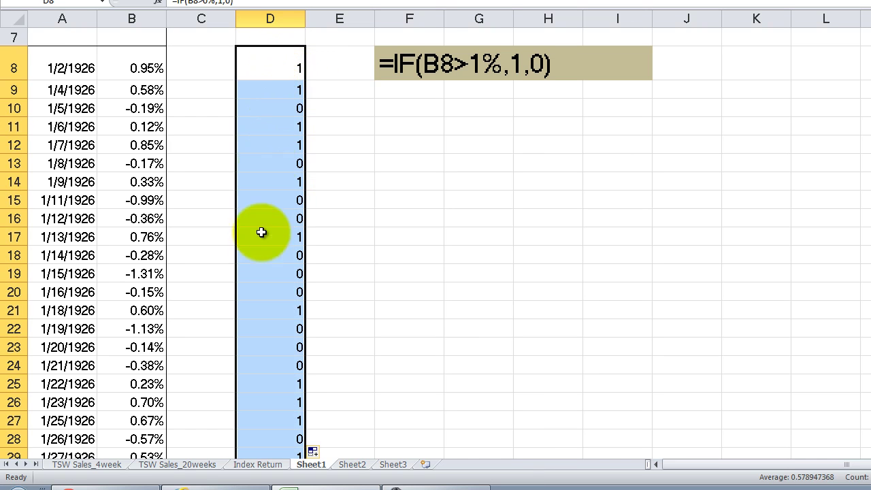
scroll(269, 415, "down", 4)
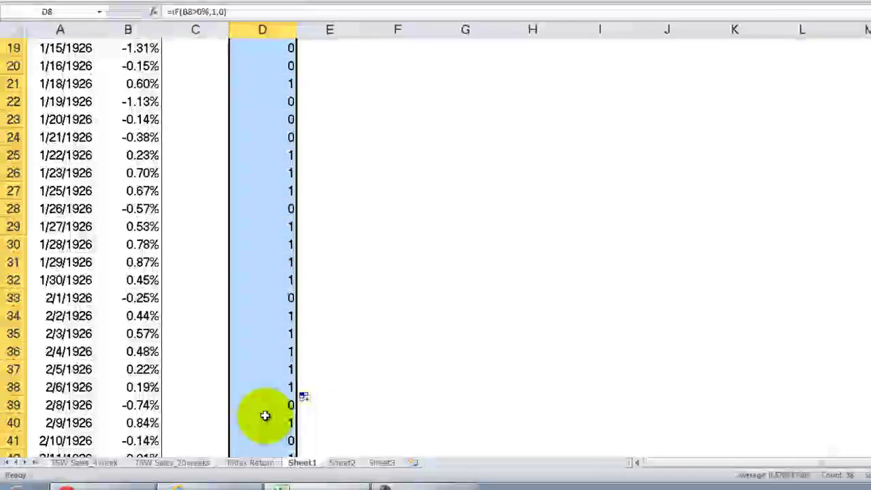
scroll(268, 415, "up", 4)
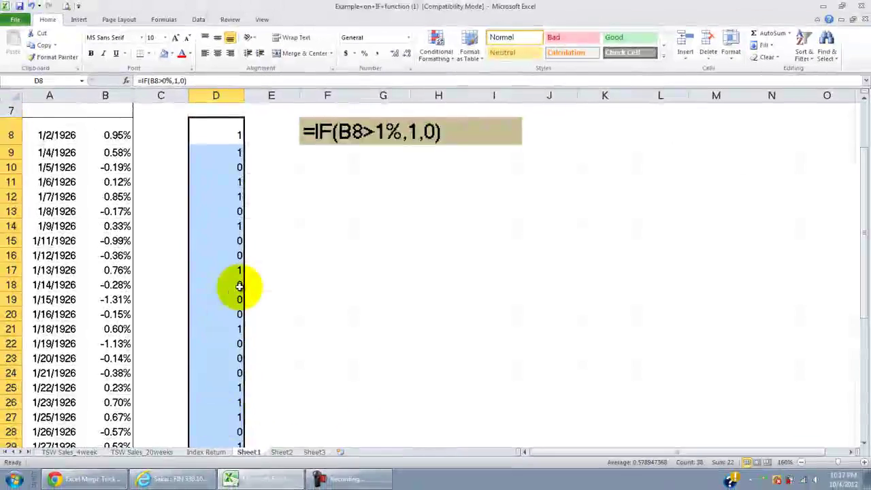
left_click(239, 286)
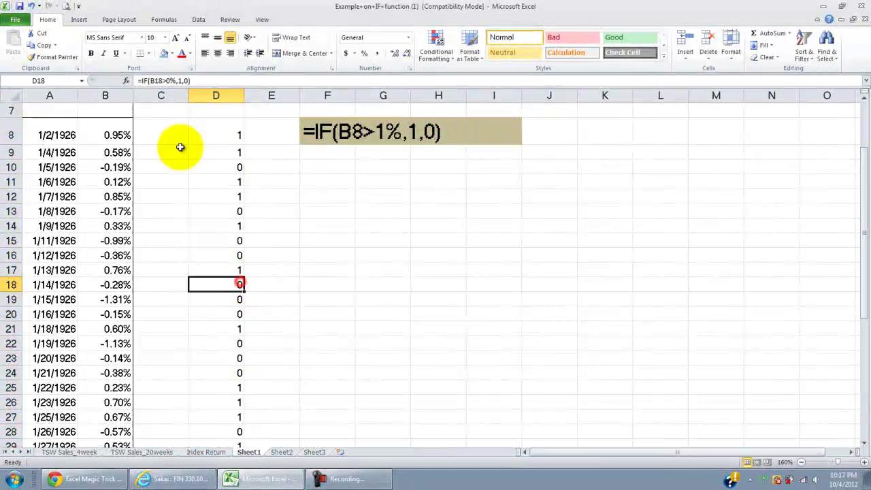
left_click(13, 167)
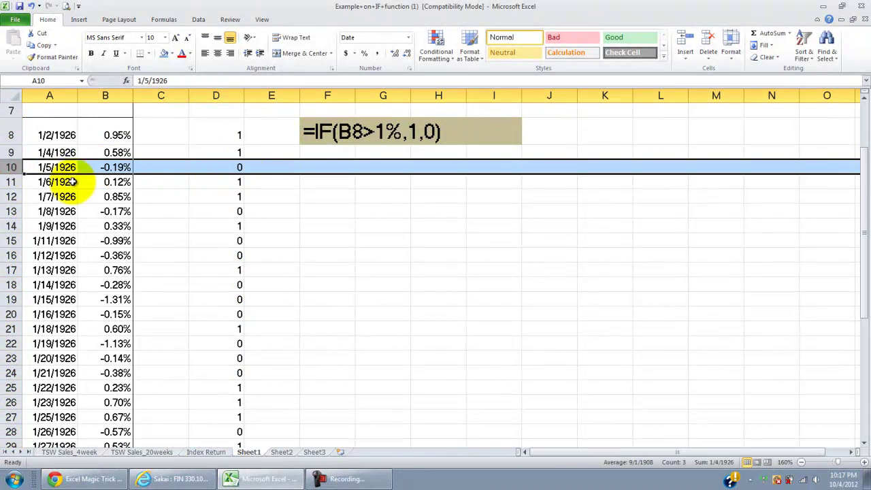
left_click(11, 182)
left_click(12, 197)
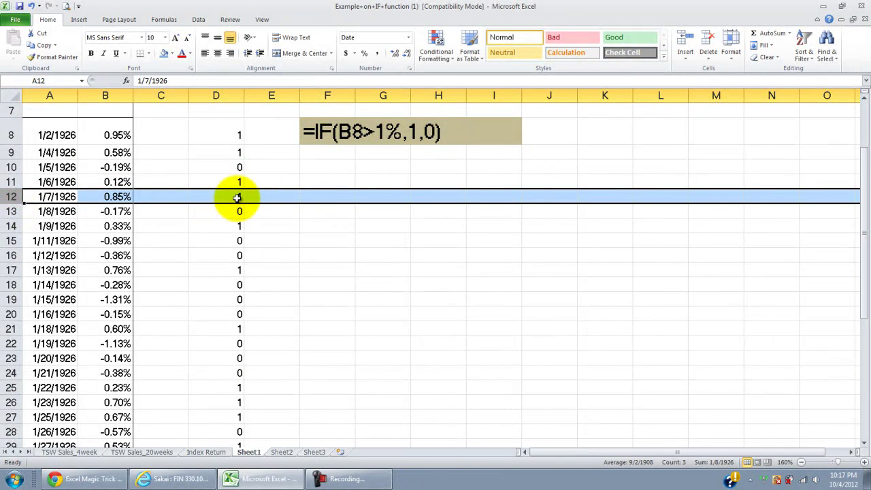
scroll(211, 258, "up", 2)
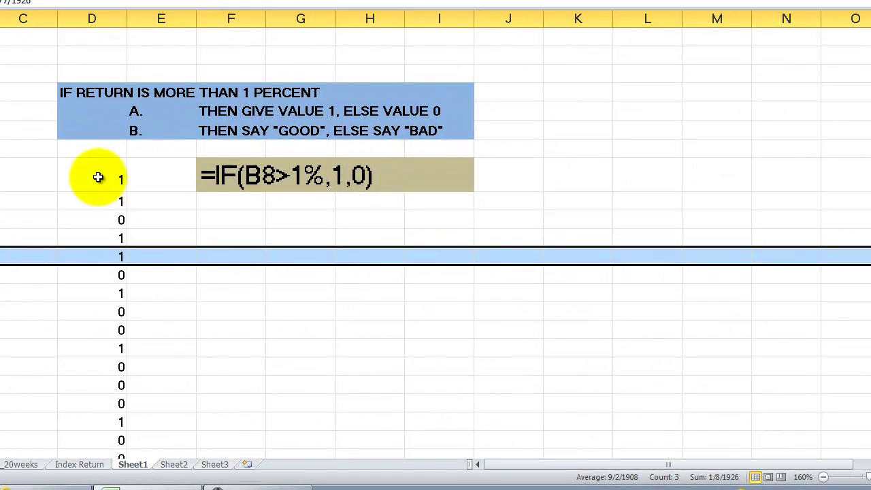
- Change D8's threshold from 0% to 1% and refill the formula down column D
double_click(109, 179)
left_click_drag(105, 180, 112, 179)
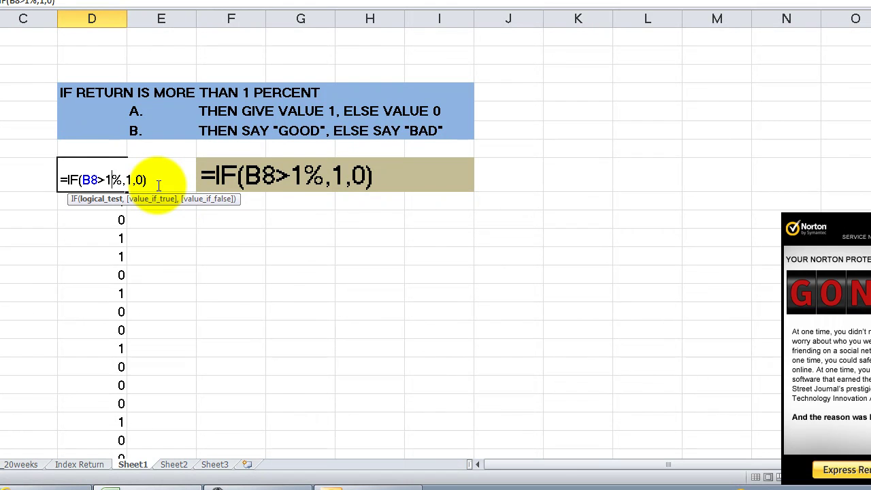
key("Return")
left_click(77, 171)
double_click(122, 193)
left_click(157, 230)
left_click(175, 186)
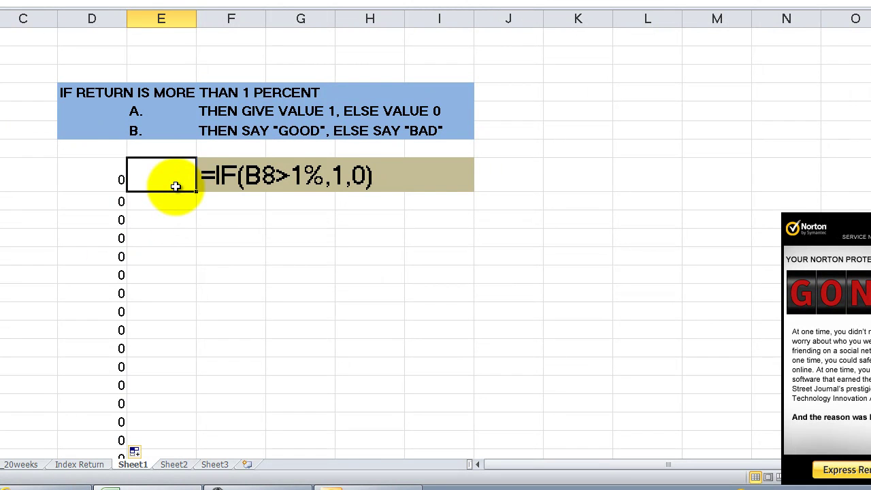
- Enter =IF(B8>1%,"GOOD","BAD") in E8, following the GOOD/BAD instruction line
left_click(121, 177)
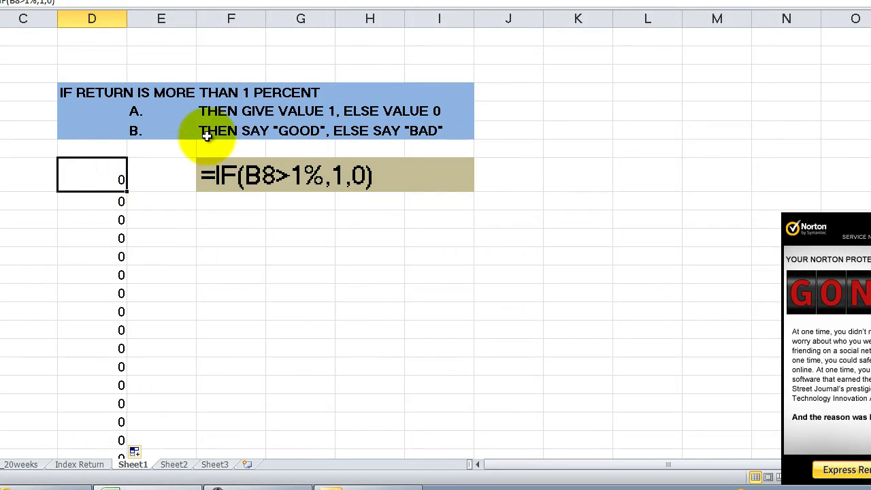
left_click(182, 130)
left_click(285, 129)
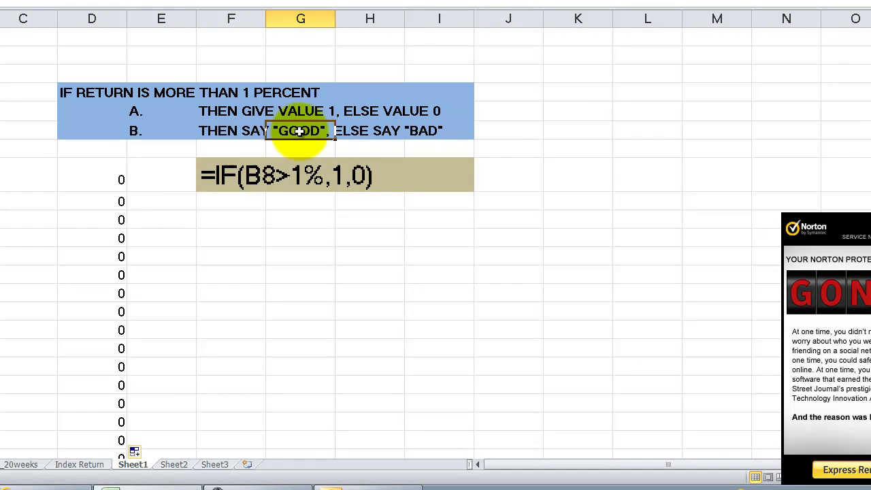
left_click(162, 177)
type("=IF(")
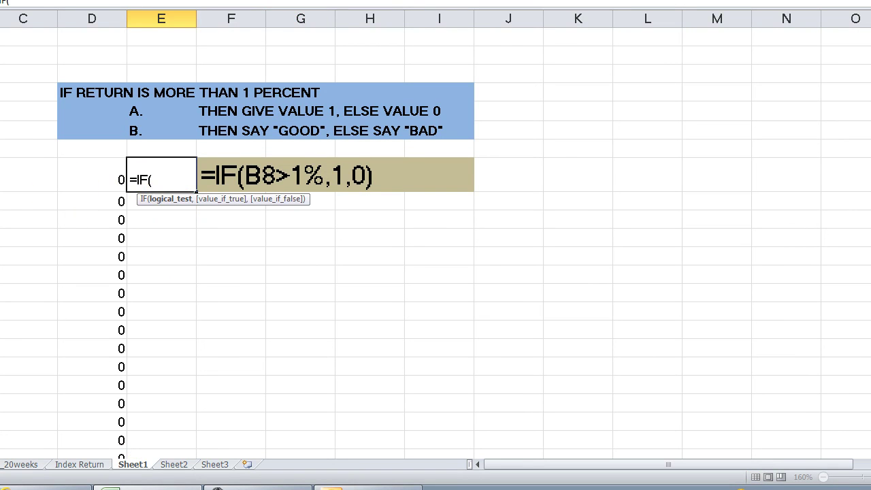
type("B8")
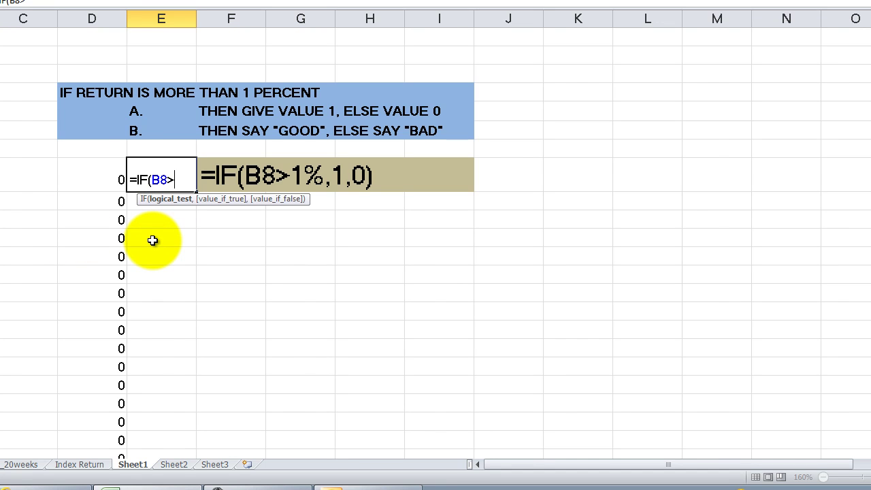
type(">1%,")
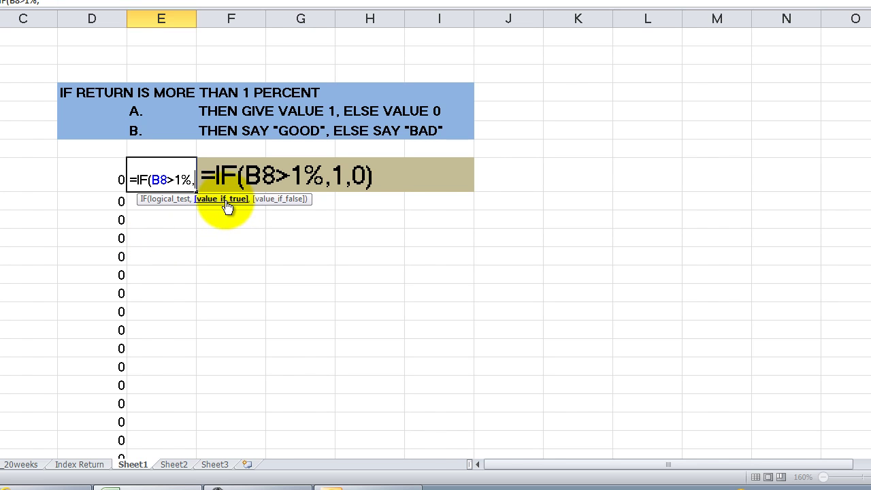
type("\"GOOG\"")
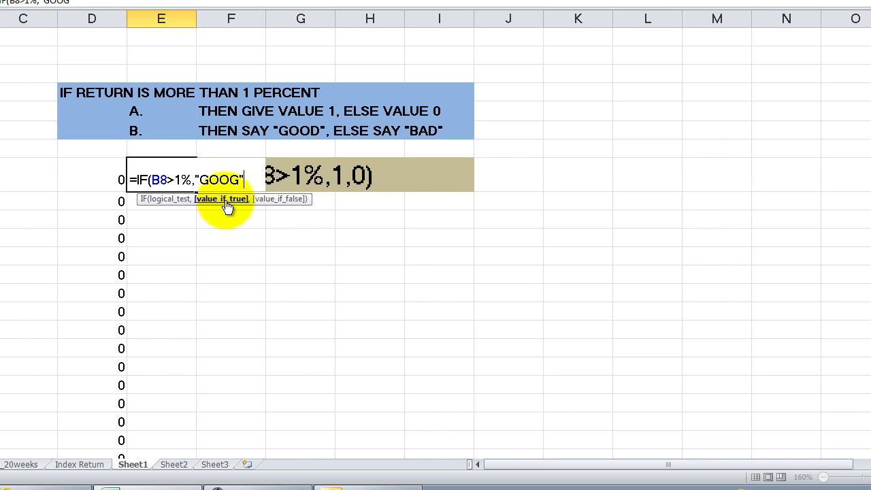
type("GOOD\",")
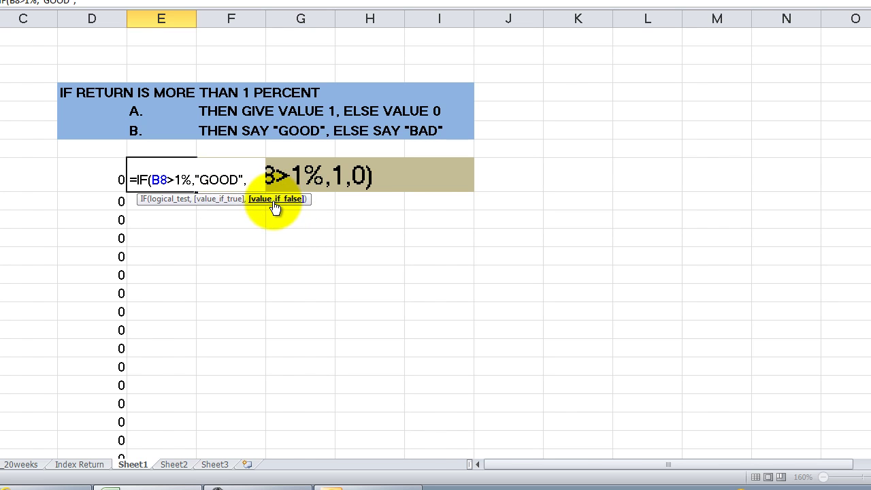
type("\"BAD")
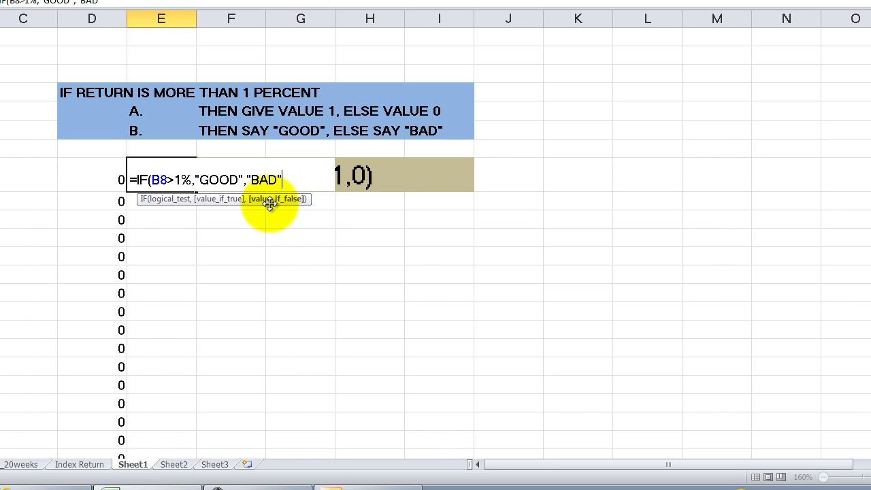
key("Return")
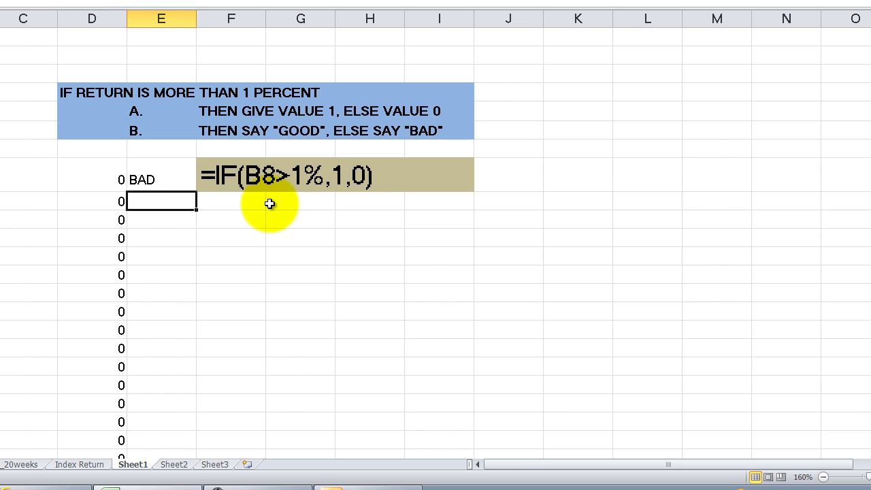
- Fill E8 down, undo it, then select D8 through D31 for comparison
left_click(164, 186)
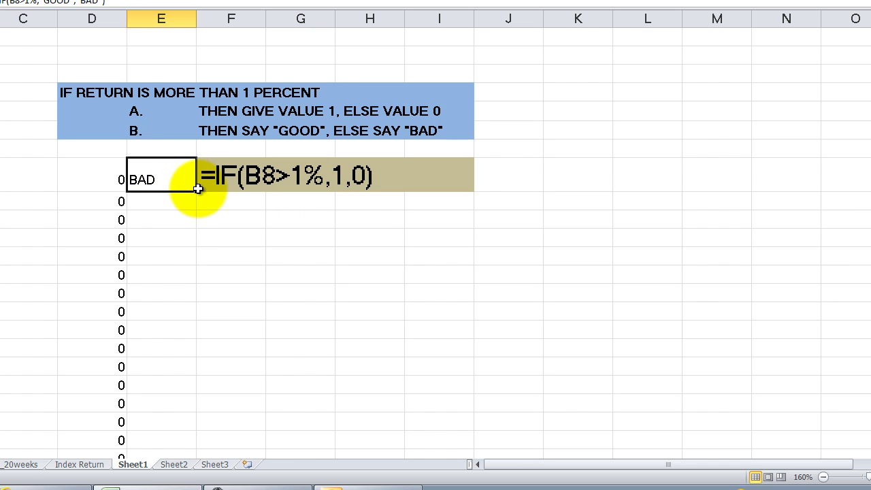
double_click(195, 191)
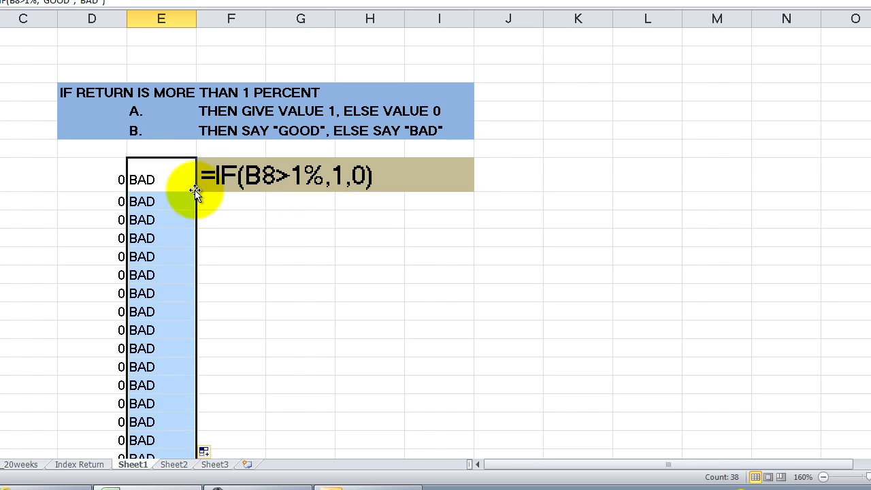
key("ctrl+z")
left_click_drag(106, 169, 107, 354)
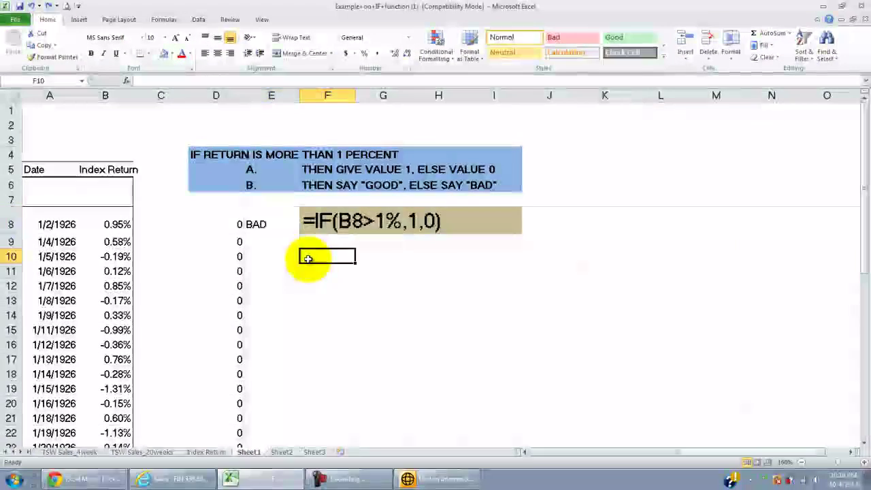
left_click_drag(228, 362, 228, 447)
scroll(238, 340, "up", 3)
- Copy E8's GOOD/BAD formula down column E through row 45
left_click(256, 224)
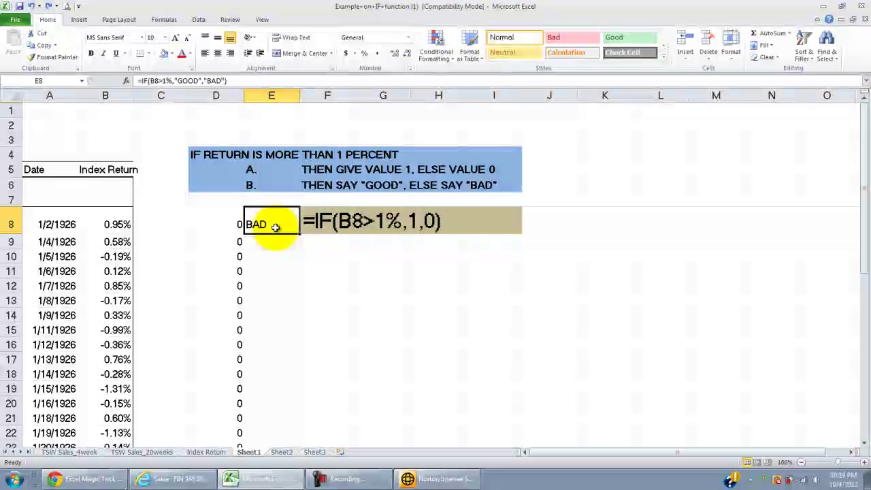
scroll(275, 225, "down", 7)
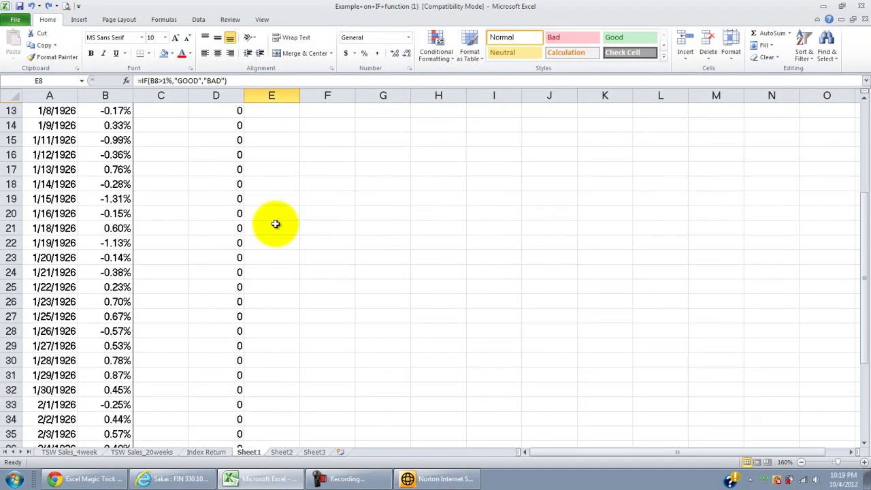
scroll(258, 292, "up", 5)
scroll(261, 299, "up", 2)
left_click(286, 226)
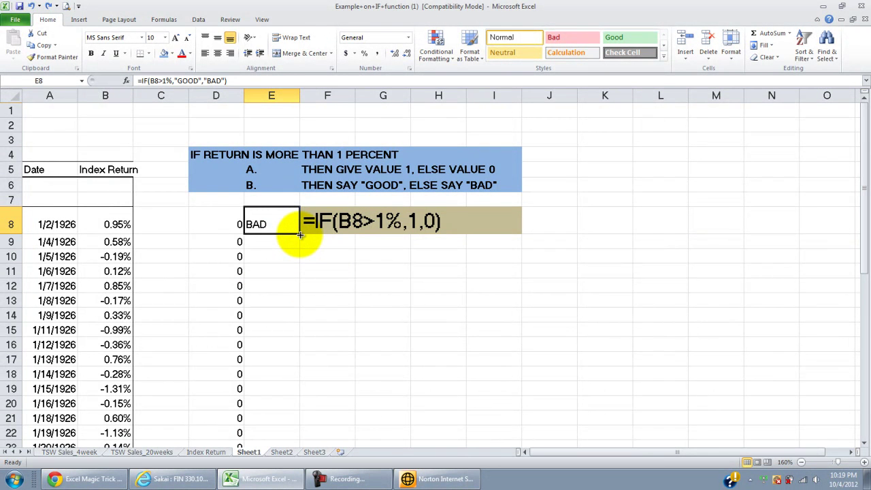
double_click(299, 234)
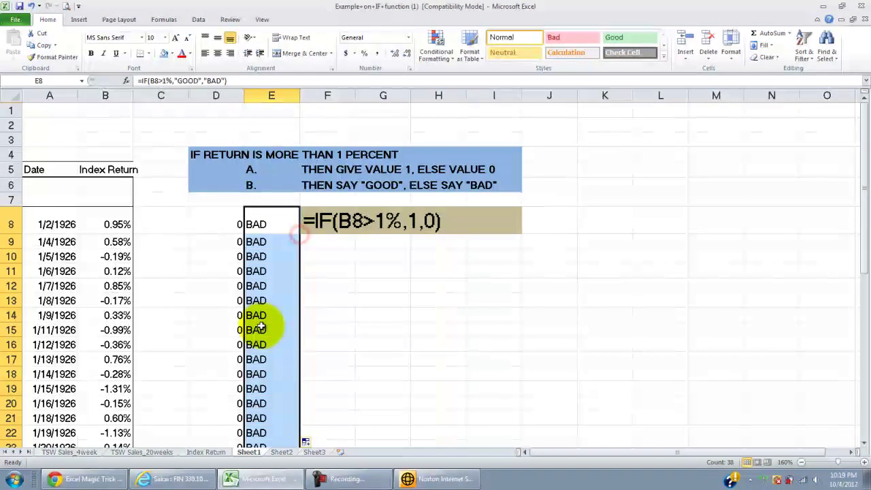
scroll(263, 327, "down", 11)
scroll(261, 326, "up", 10)
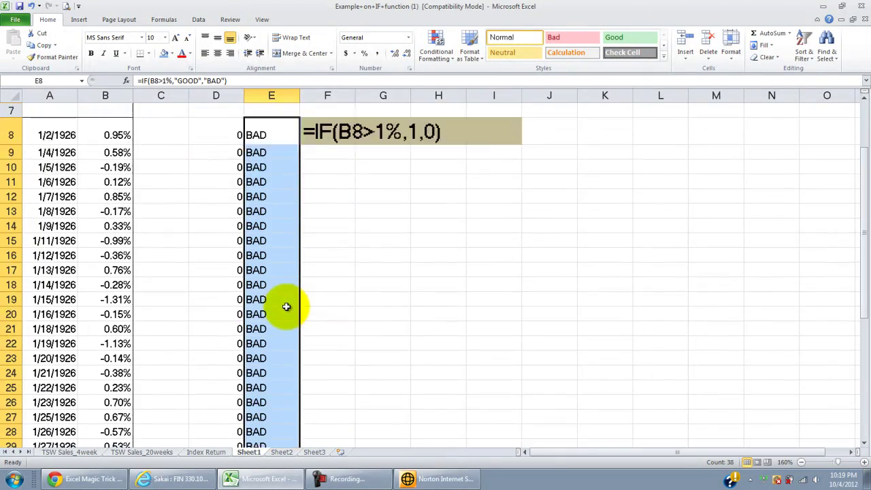
- Recommit E8's formula and fill the GOOD/BAD formula down column E
left_click(267, 182)
double_click(267, 183)
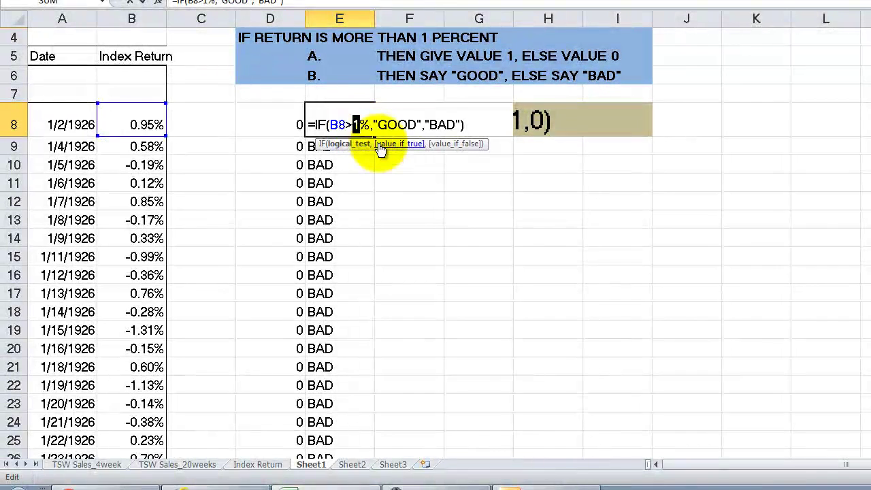
key("Return")
left_click(356, 121)
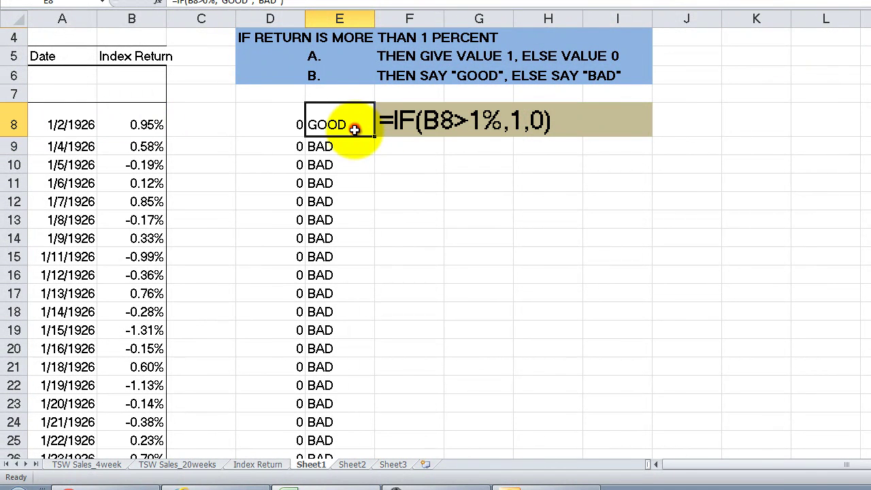
left_click(4, 122)
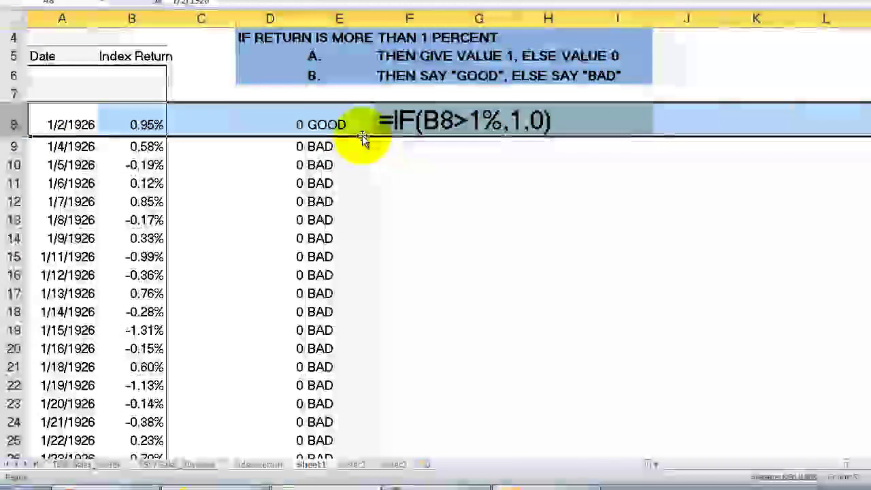
left_click(355, 131)
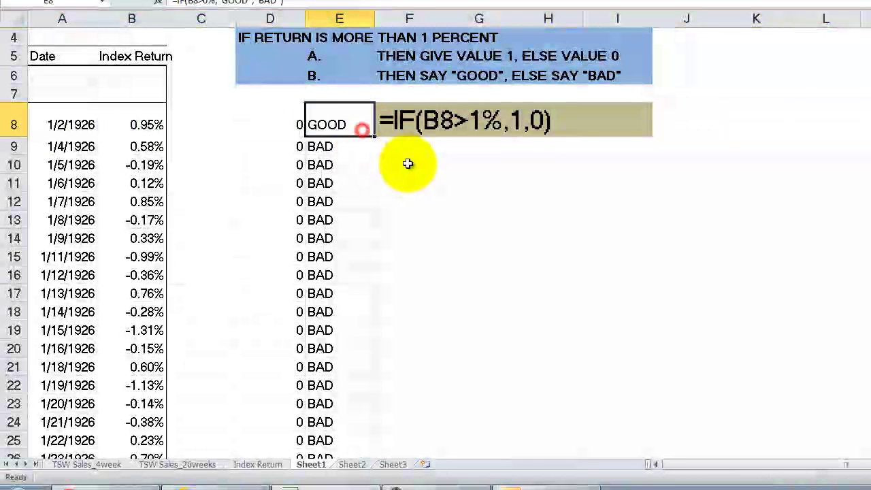
double_click(374, 139)
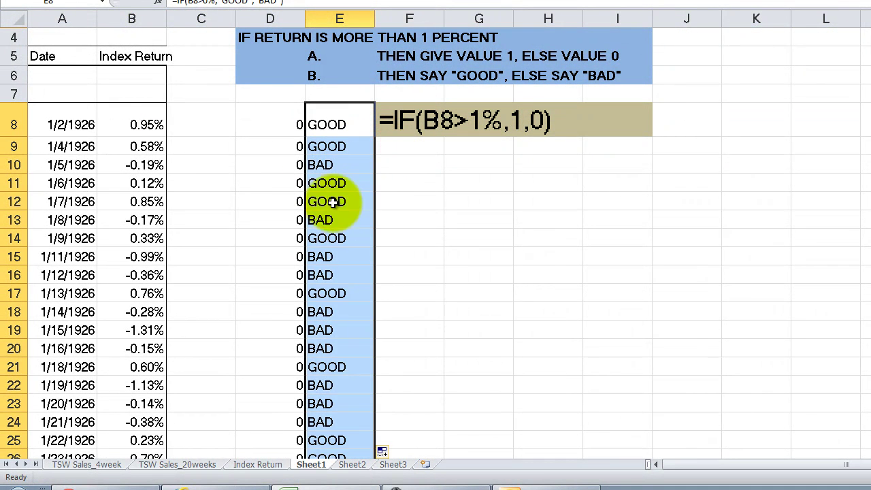
- Compare the GOOD/BAD results in rows 9 and 10, then switch to Sheet2
left_click(15, 165)
left_click(14, 146)
left_click(12, 165)
left_click(14, 147)
left_click(11, 165)
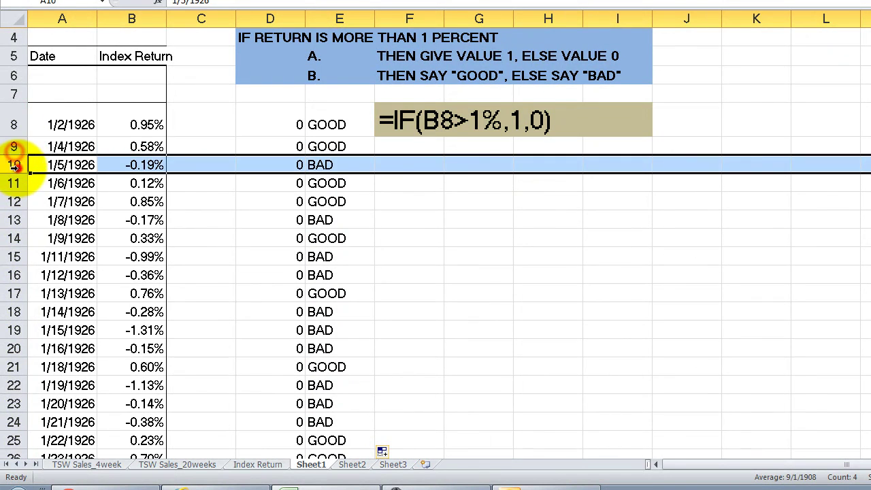
left_click(589, 233)
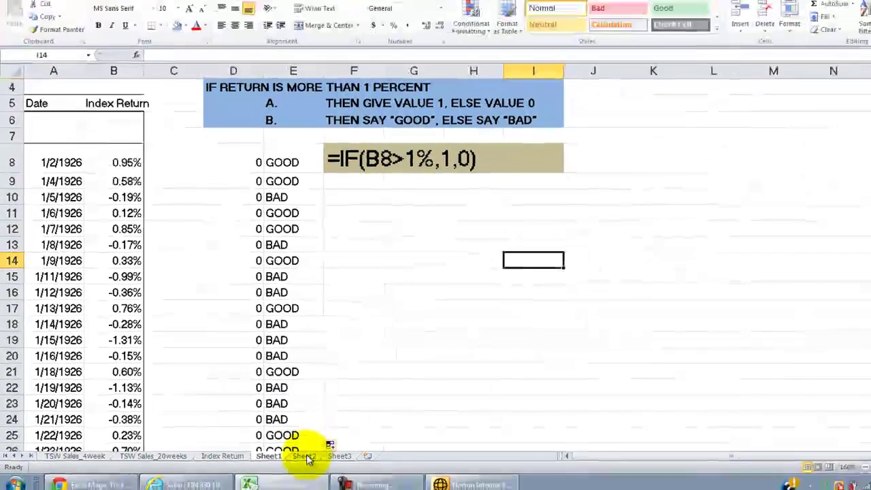
left_click(306, 456)
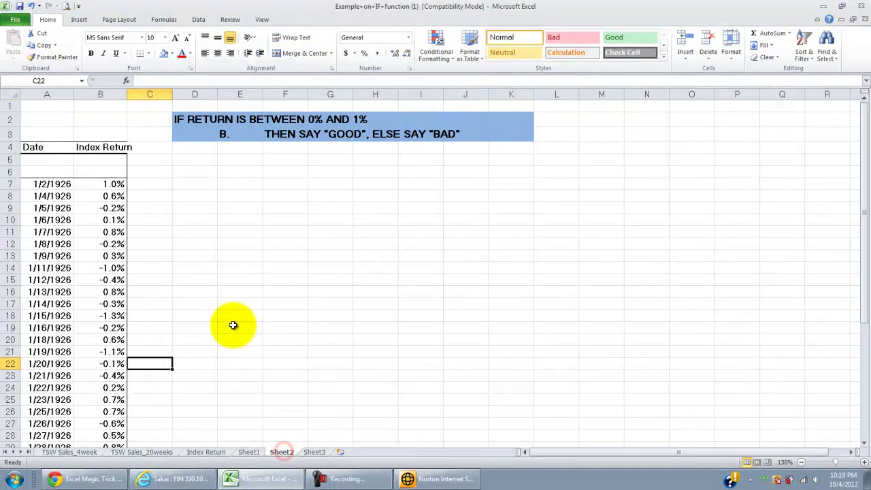
- Read Sheet2's task for returns between 0% and 1%, then select cell D7
scroll(238, 325, "up", 1, "ctrl")
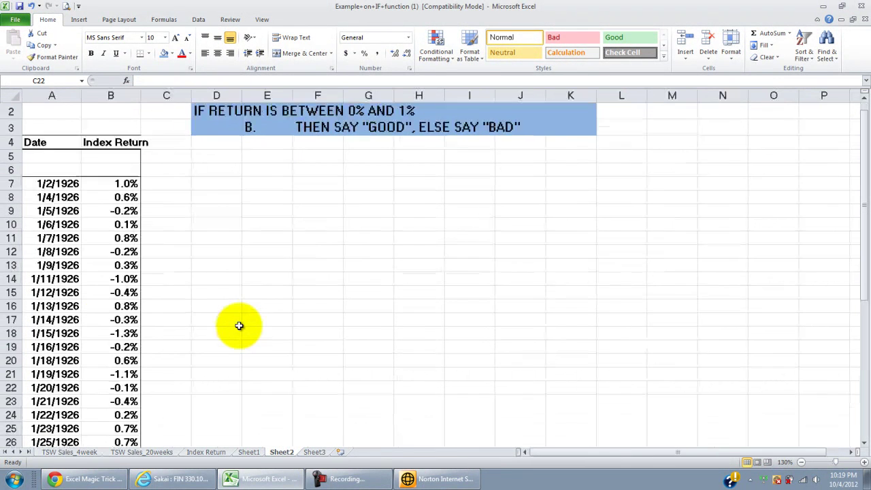
left_click(212, 127)
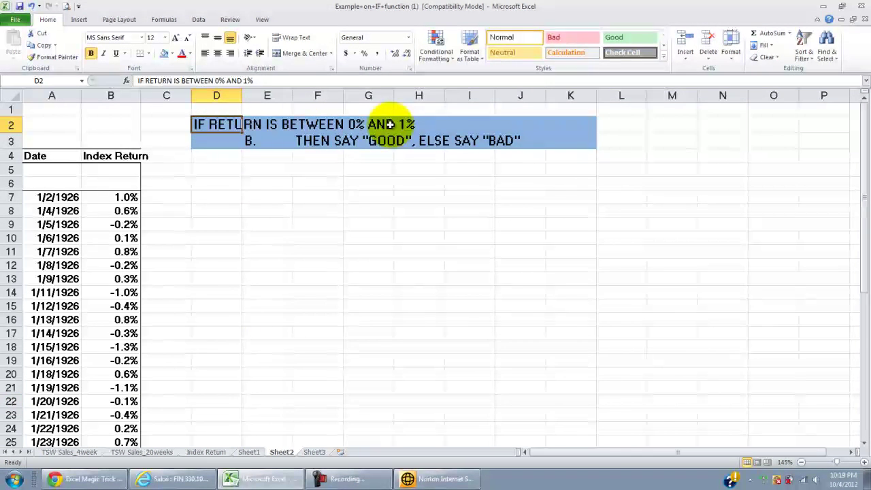
left_click(170, 196)
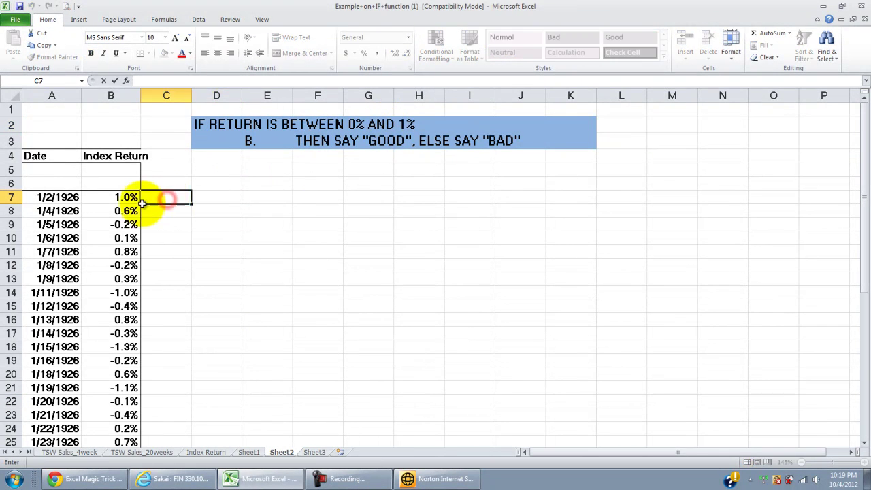
left_click(202, 124)
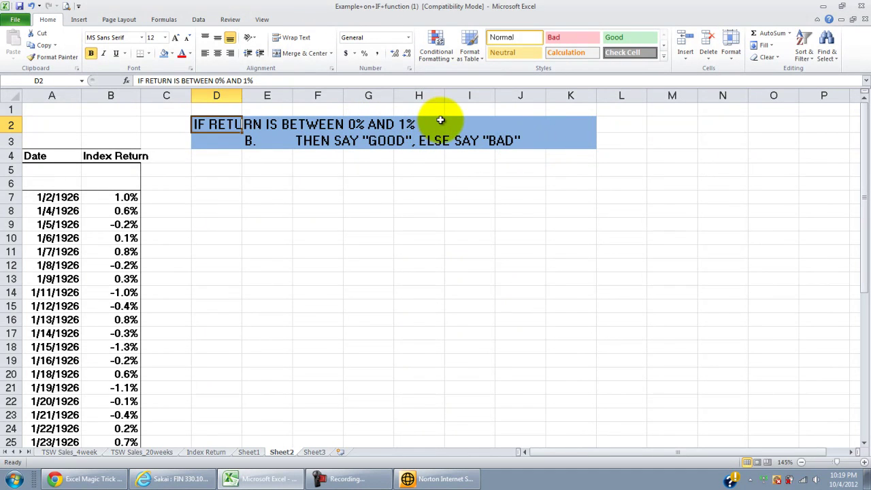
left_click_drag(229, 126, 396, 119)
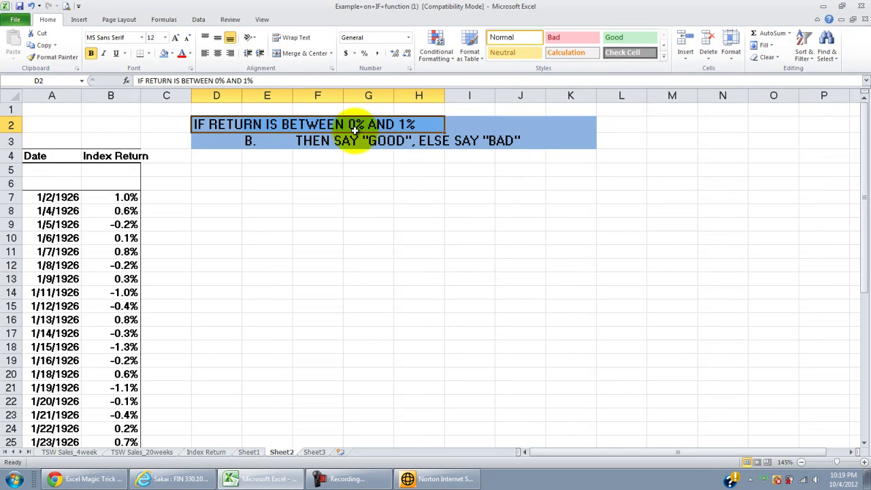
left_click(370, 123)
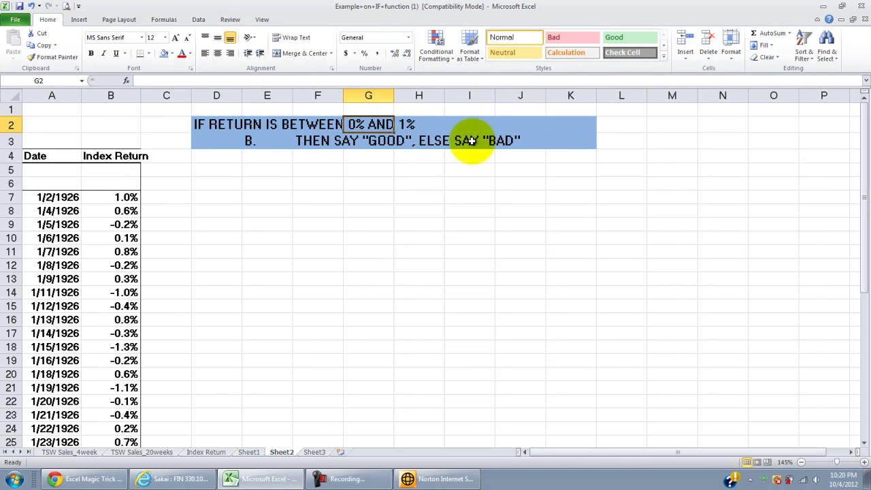
left_click(234, 195)
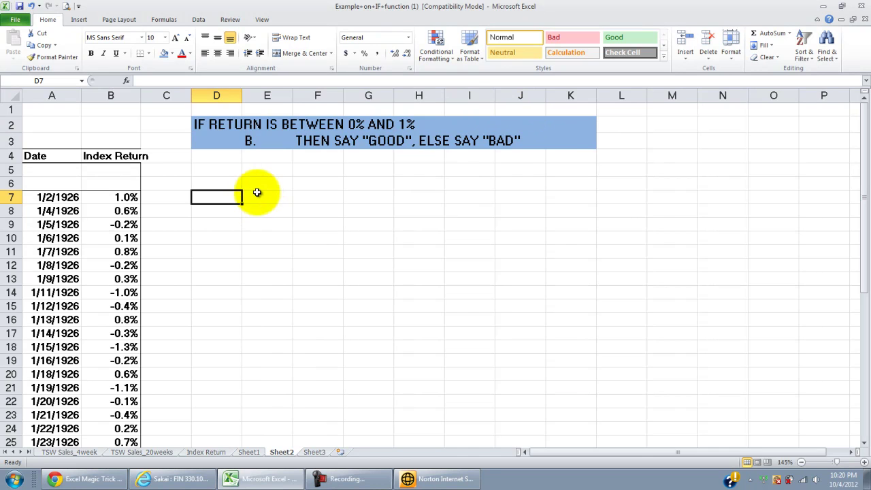
scroll(259, 190, "up", 3)
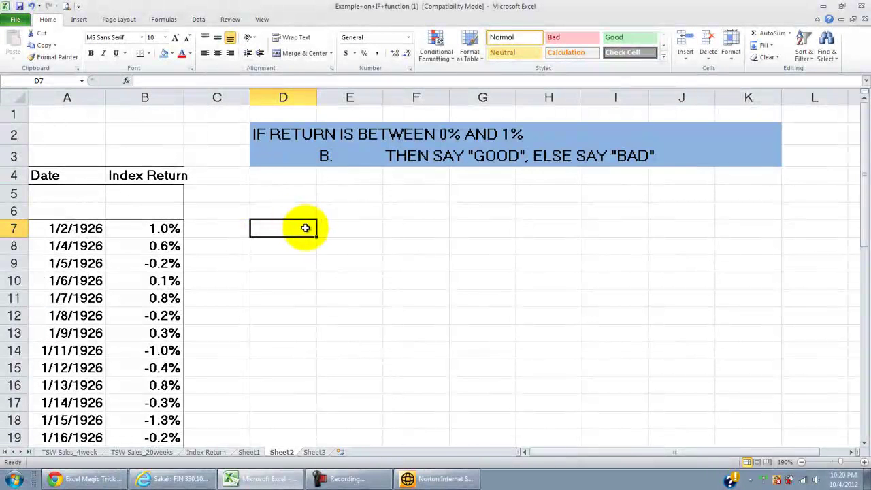
- Start an =IF( entry in D7, then cancel it with Esc
type("=")
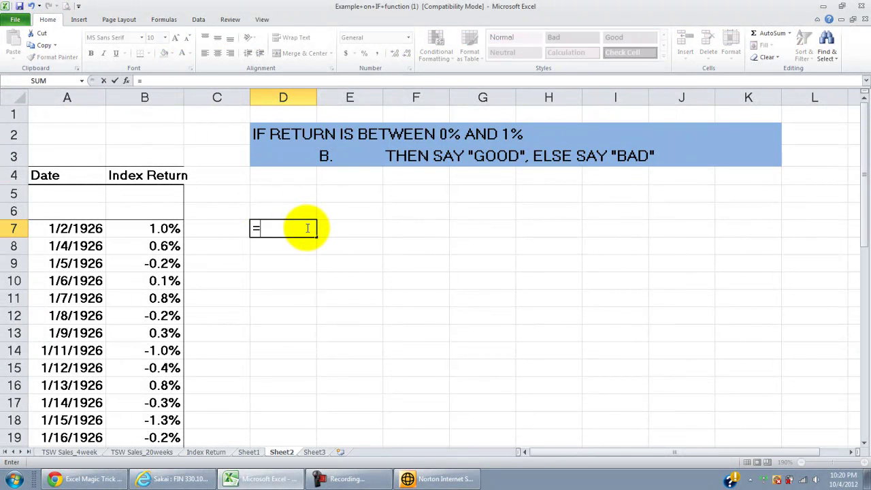
type("IF(")
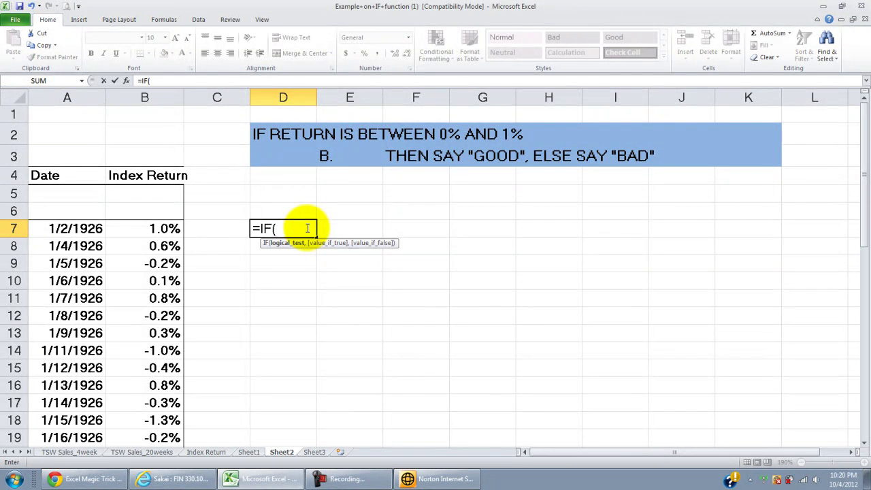
left_click(288, 140)
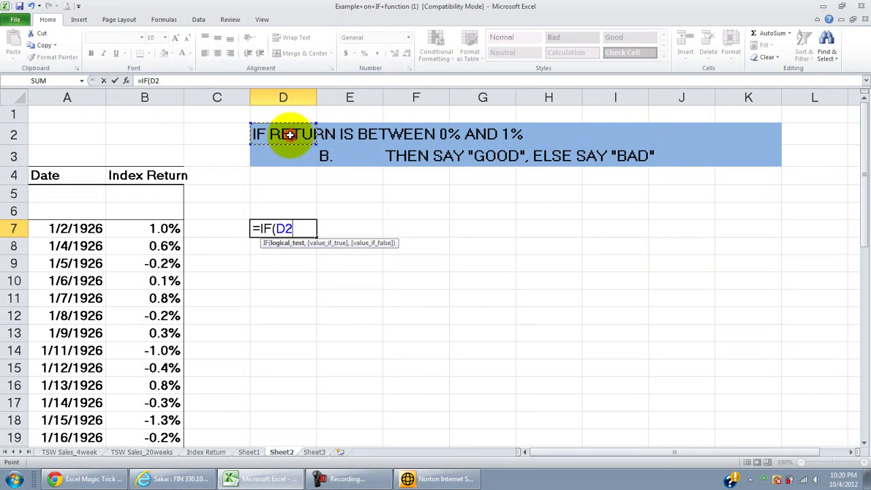
key("Escape")
- Colour the word AND red in the D2 task heading
left_click(291, 193)
left_click(299, 133)
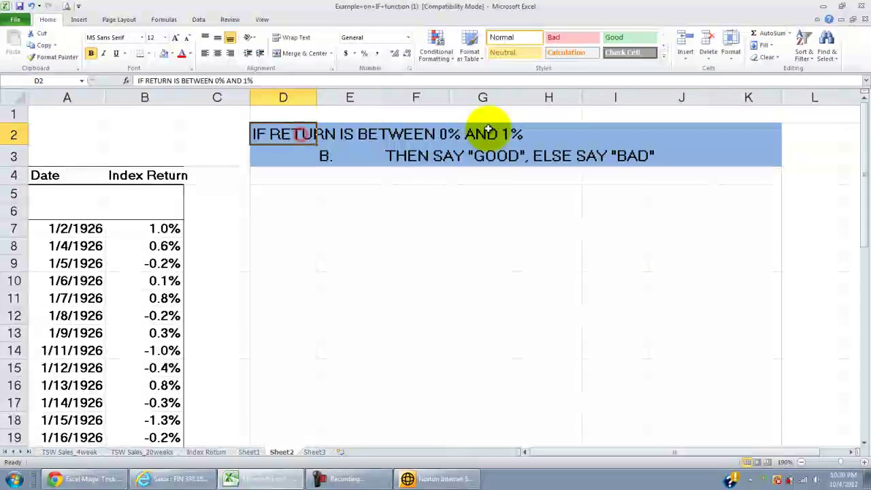
double_click(286, 132)
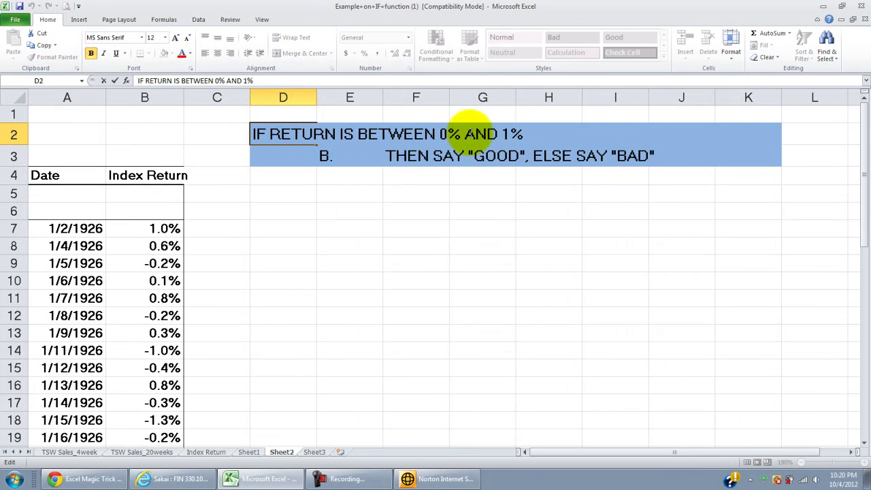
left_click(471, 134)
left_click_drag(476, 133, 499, 130)
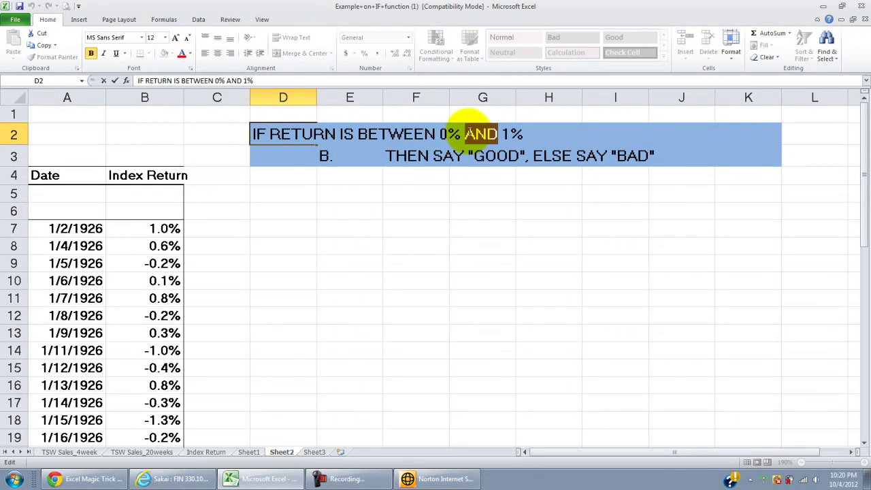
left_click(181, 55)
left_click(260, 193)
left_click(280, 226)
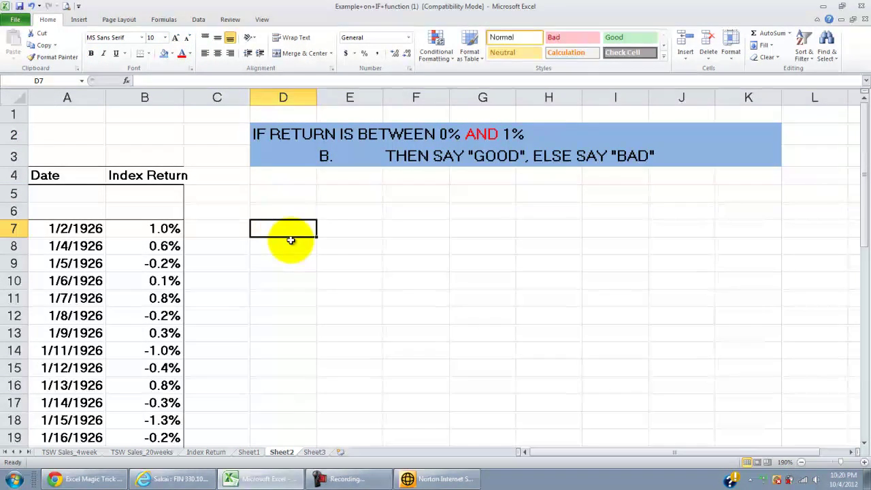
- Enter =IF(AND(B7>0,B7<1%),"GOOD","BAD") in D7, using B7 for both conditions
type("=I")
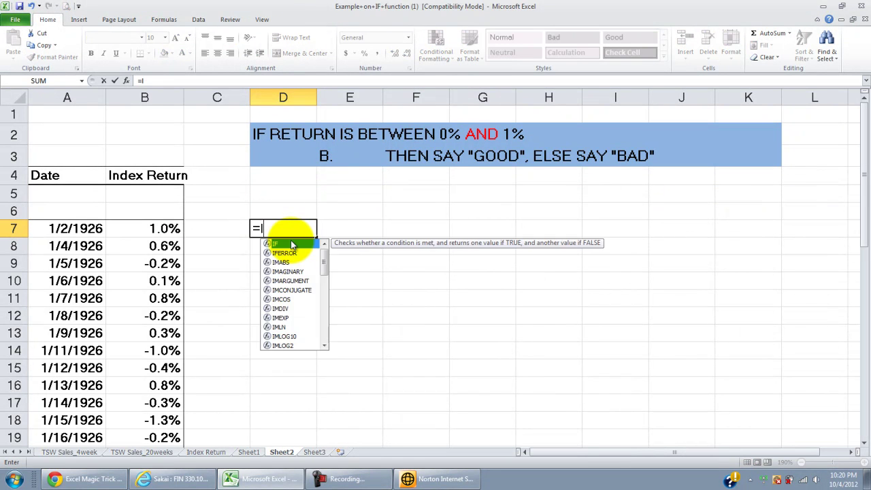
type("F(A")
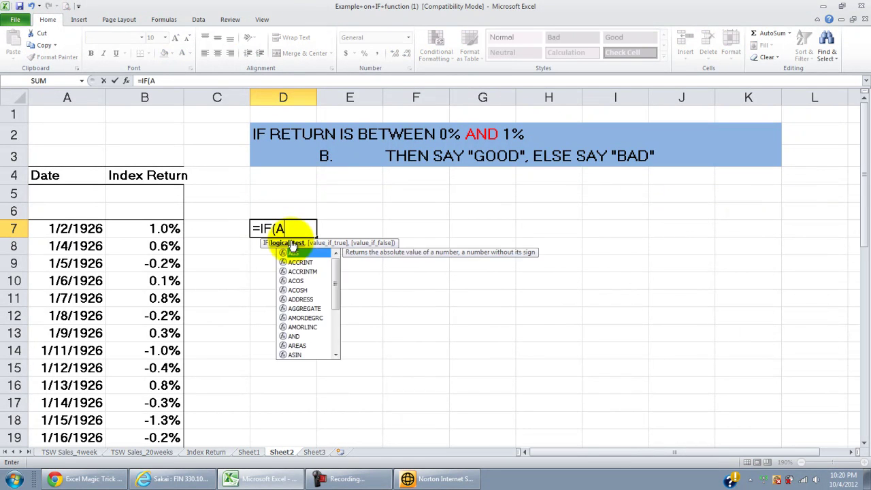
type("ND(")
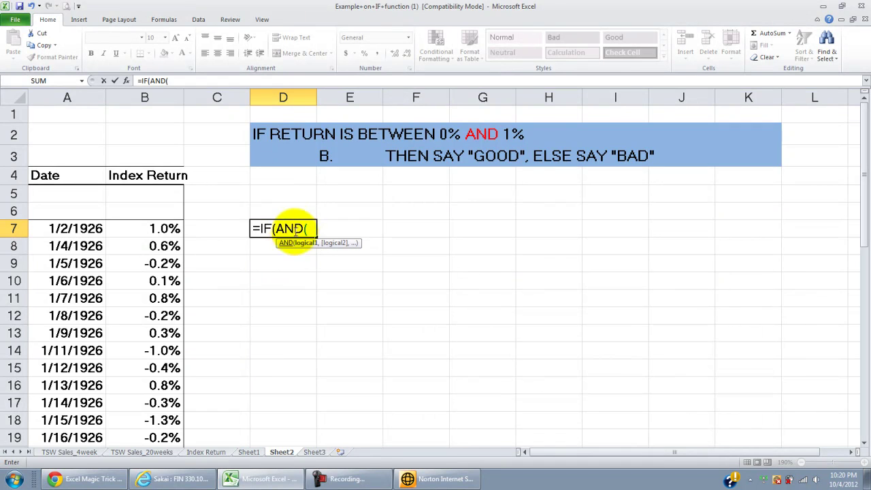
left_click(156, 229)
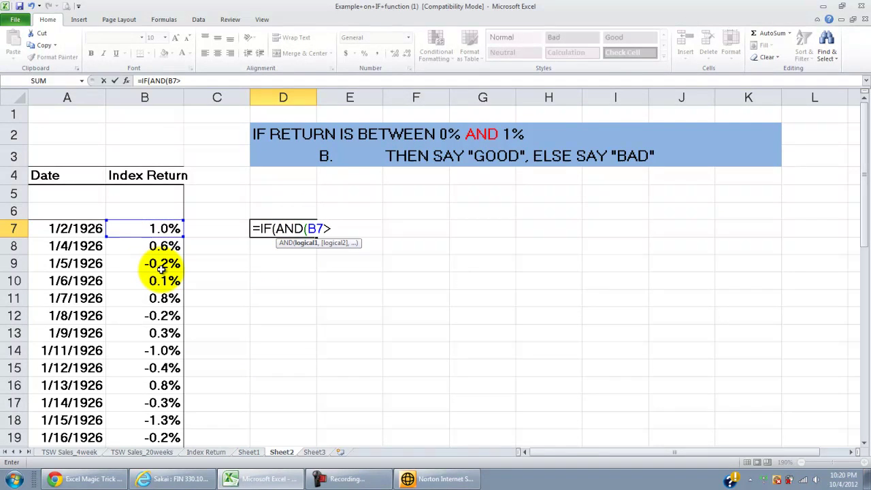
type(">0,")
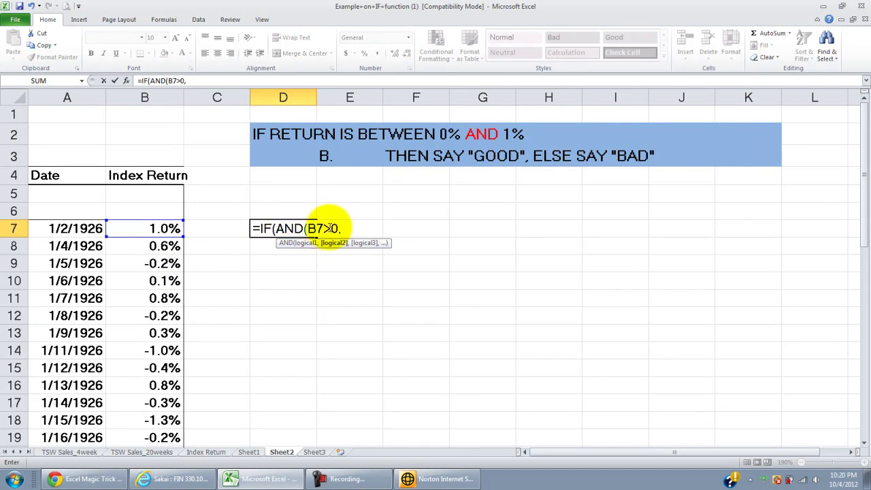
left_click(338, 228)
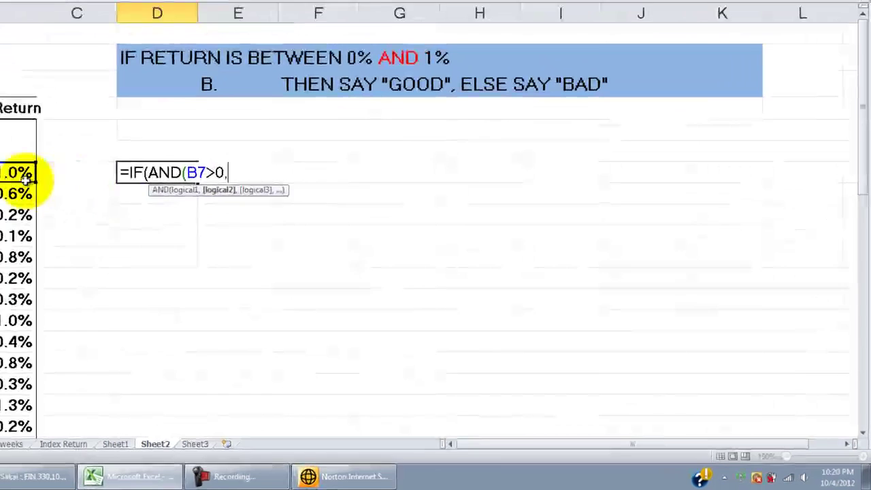
left_click(177, 231)
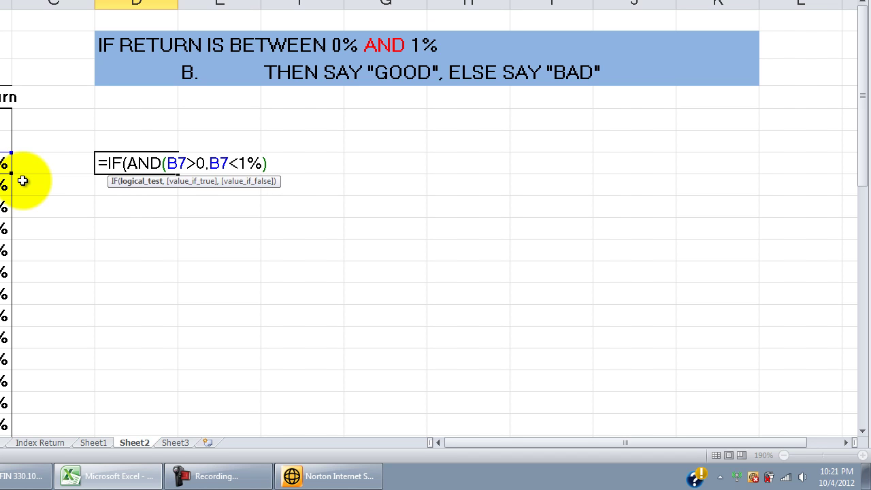
left_click_drag(270, 163, 130, 163)
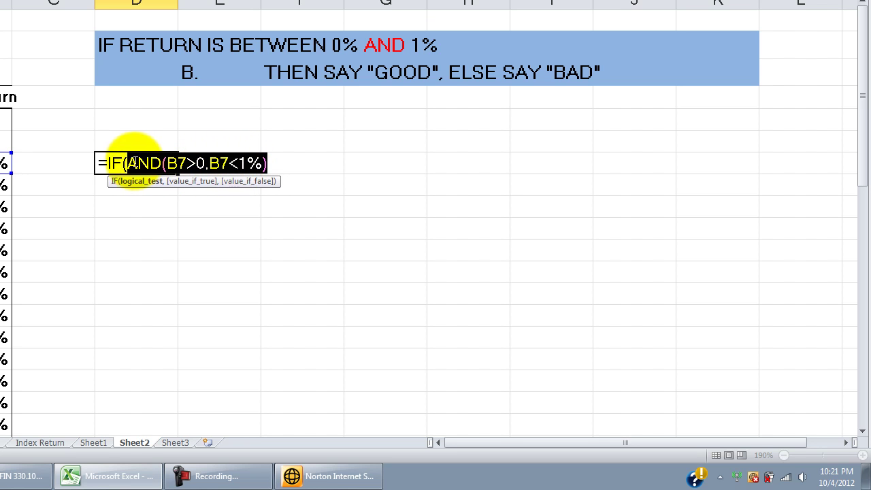
left_click(266, 162)
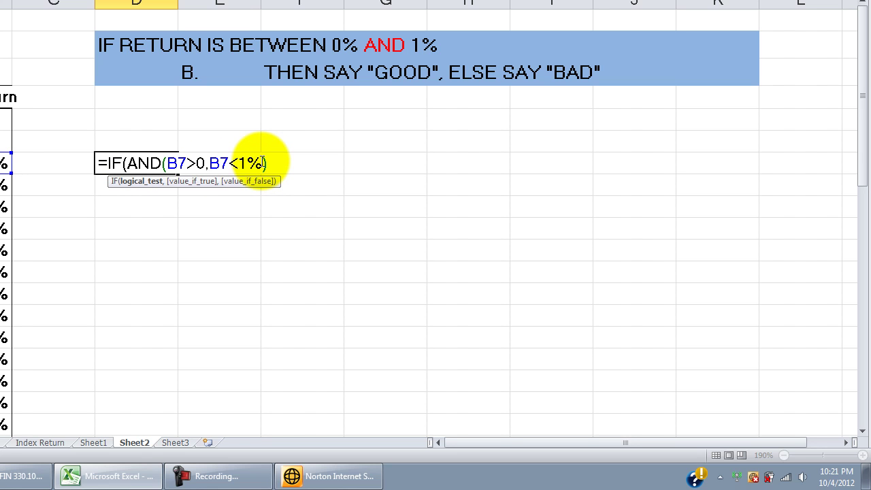
type(",")
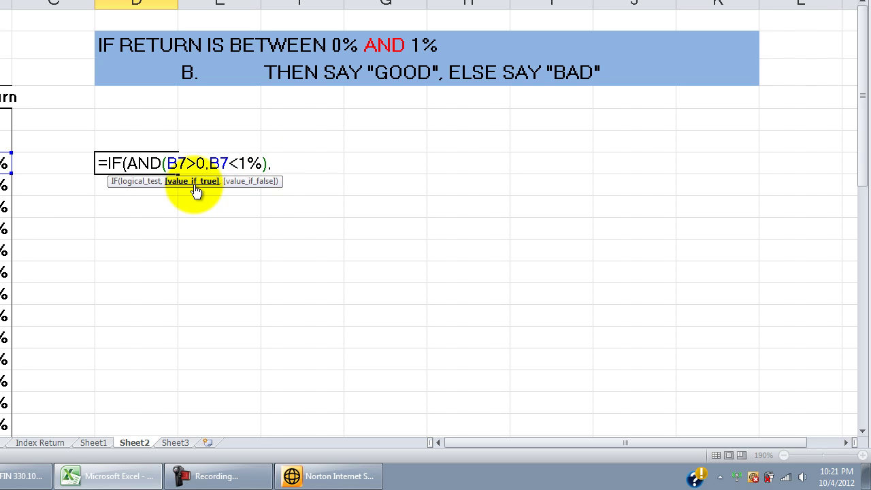
type("\"GOOD\",\"BAD")
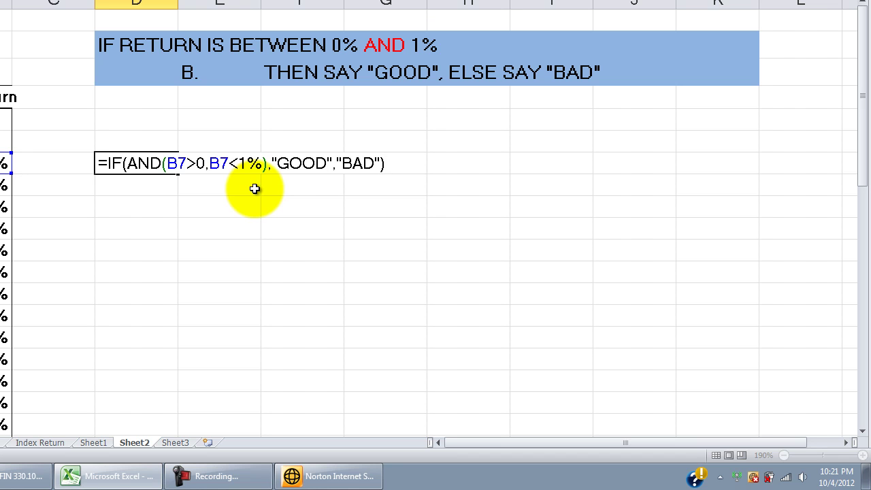
key("Return")
- Fill D7's GOOD/BAD formula down column D with the fill handle
left_click(168, 167)
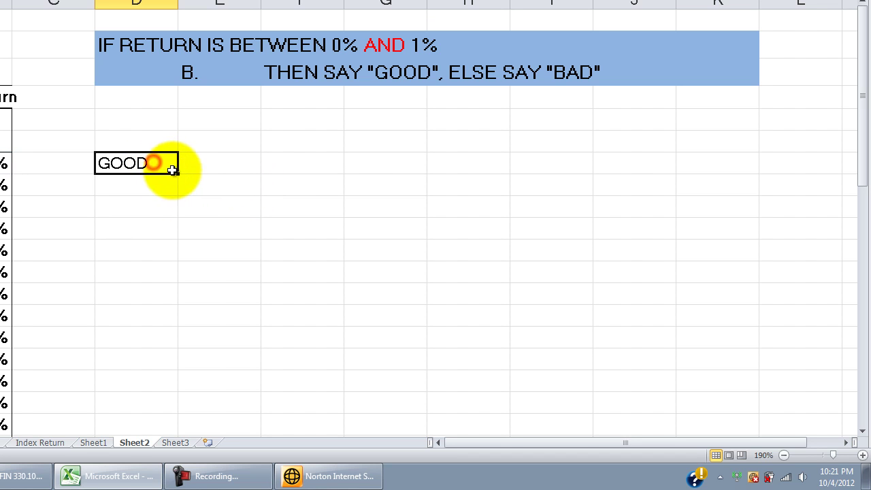
left_click_drag(179, 174, 202, 398)
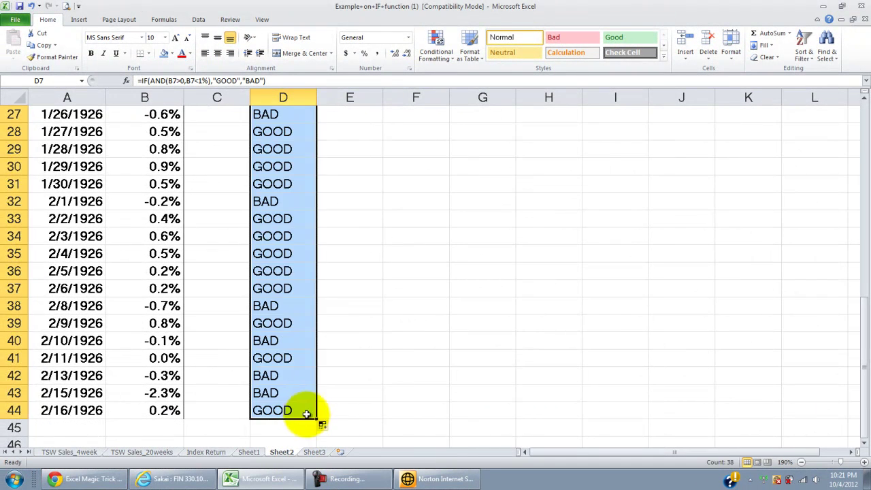
scroll(330, 367, "up", 9)
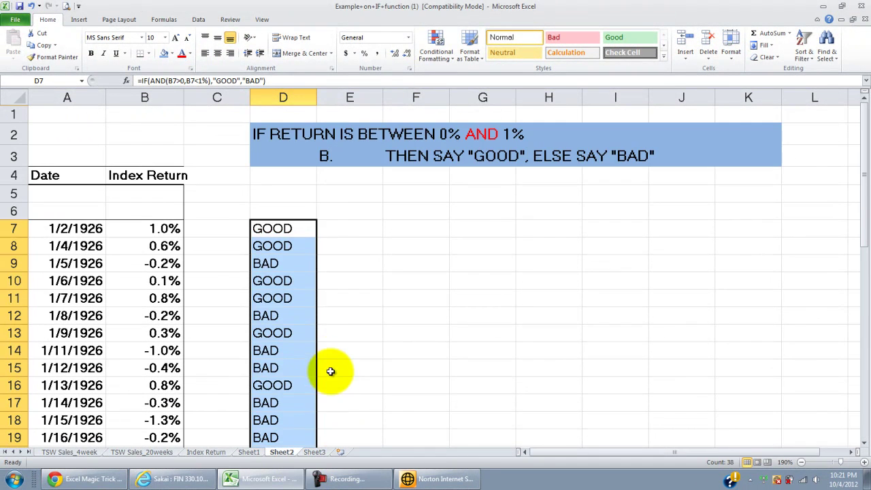
left_click(272, 298)
- Select D7 and highlight its whole formula in the formula bar to copy it
left_click(290, 215)
left_click(287, 230)
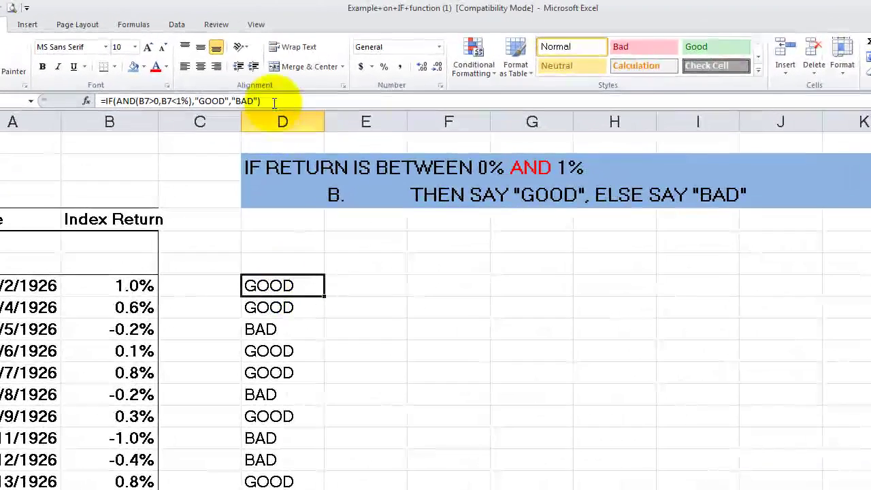
left_click_drag(275, 80, 153, 80)
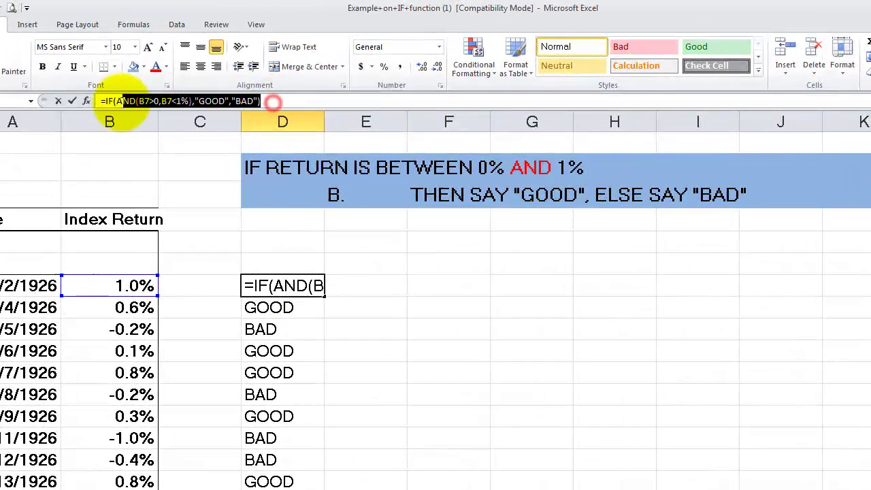
left_click_drag(112, 105, 82, 107)
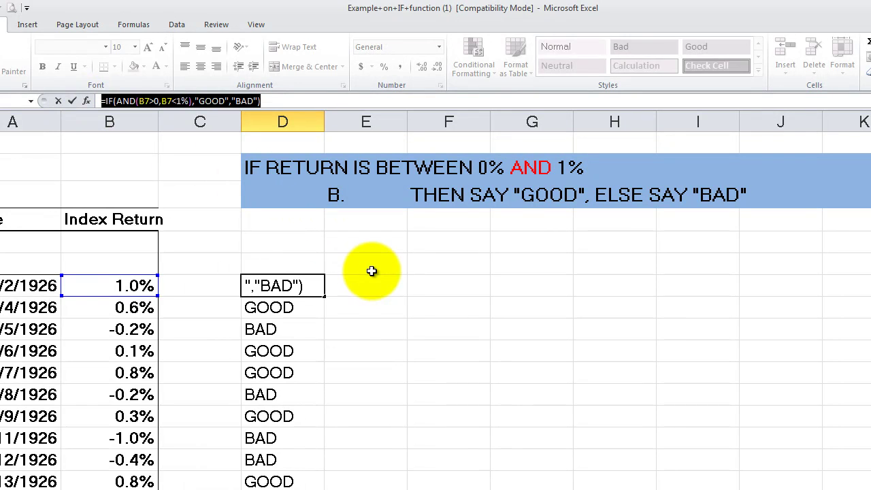
- Paste the copied formula into E7 after an apostrophe so it shows as text
left_click(393, 283)
double_click(392, 285)
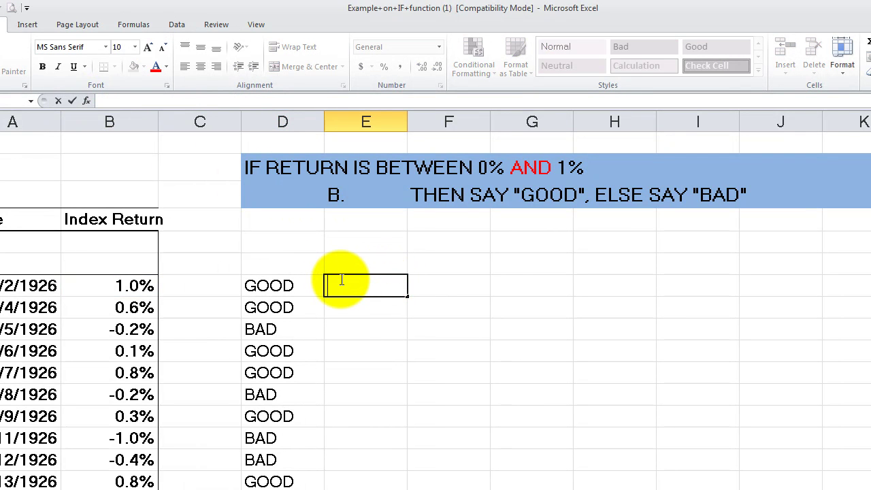
type("'")
key("ctrl+v")
key("Return")
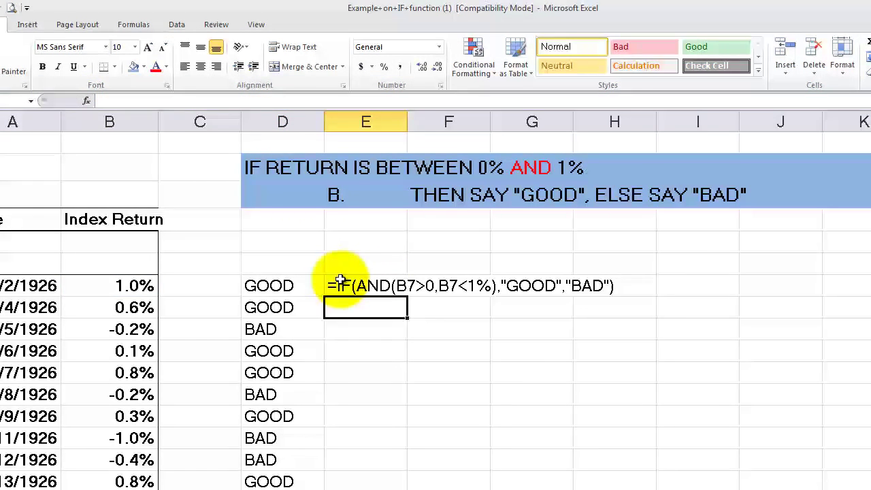
- Shade E7:H7 with a blue fill and make it bold
left_click(340, 281)
left_click_drag(340, 281, 620, 284)
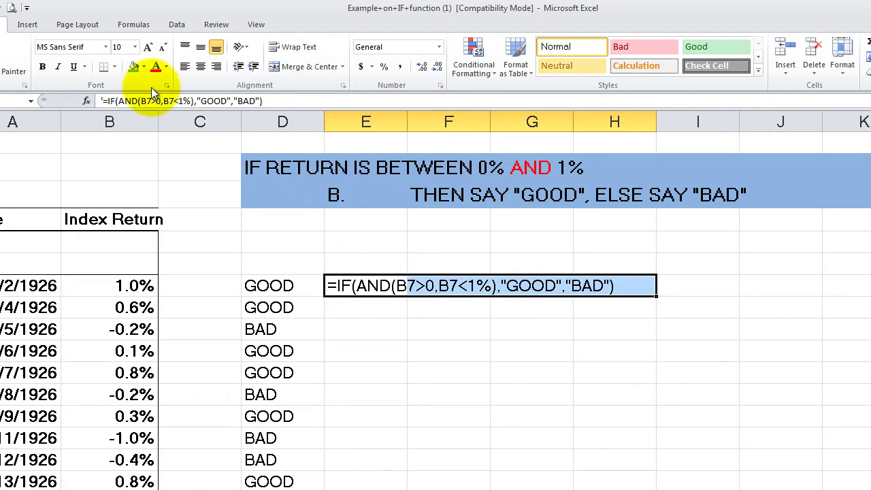
left_click(136, 68)
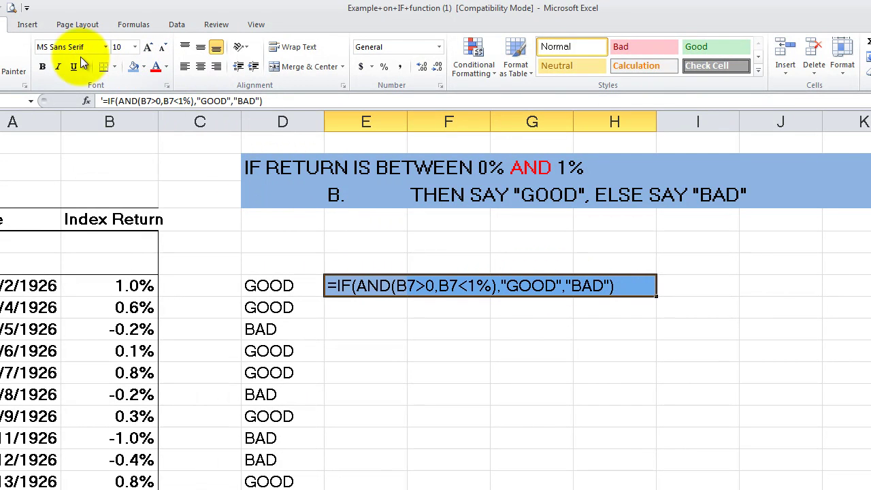
left_click(45, 68)
left_click(330, 351)
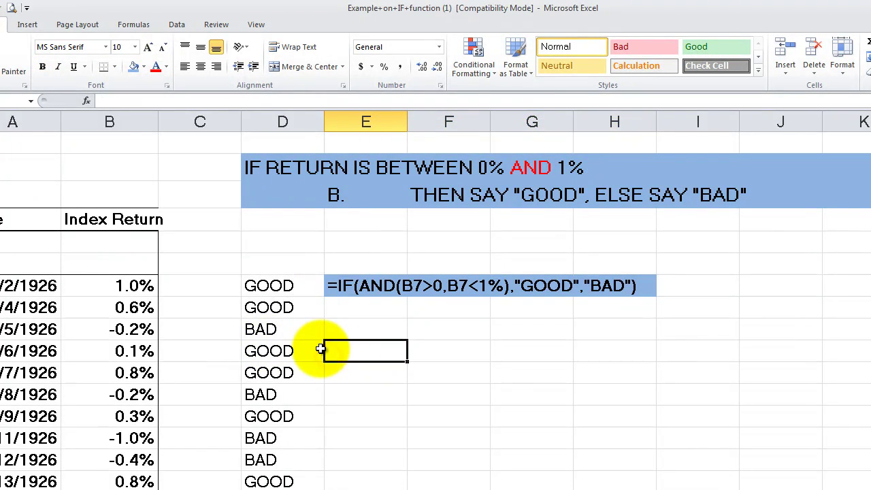
- Compare E7's formula text with the AND condition in the title and reopen E7
left_click(338, 286)
left_click(356, 332)
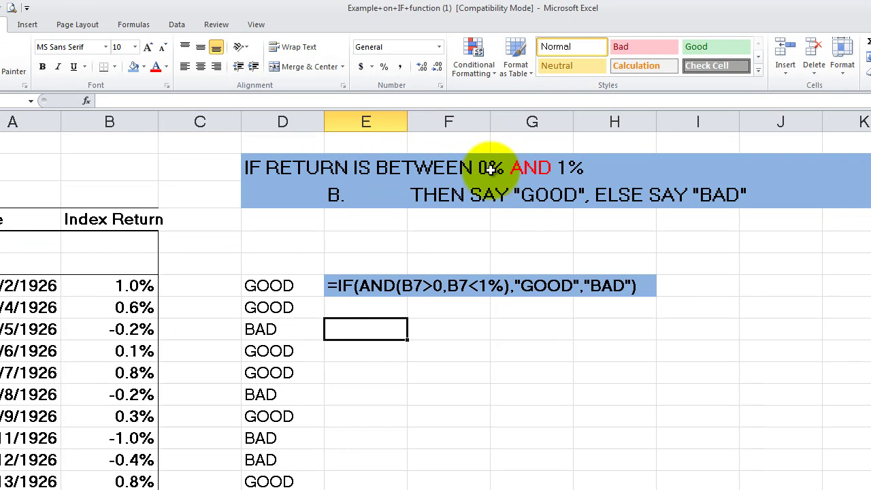
left_click(530, 168)
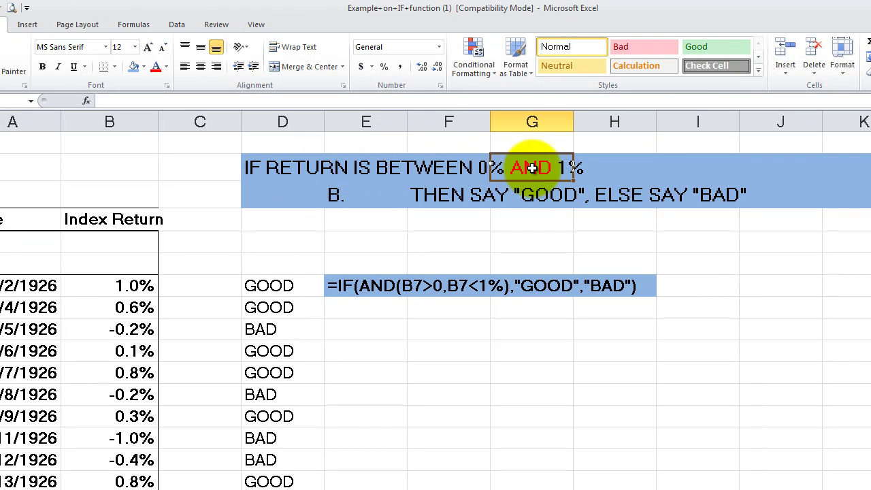
left_click(358, 310)
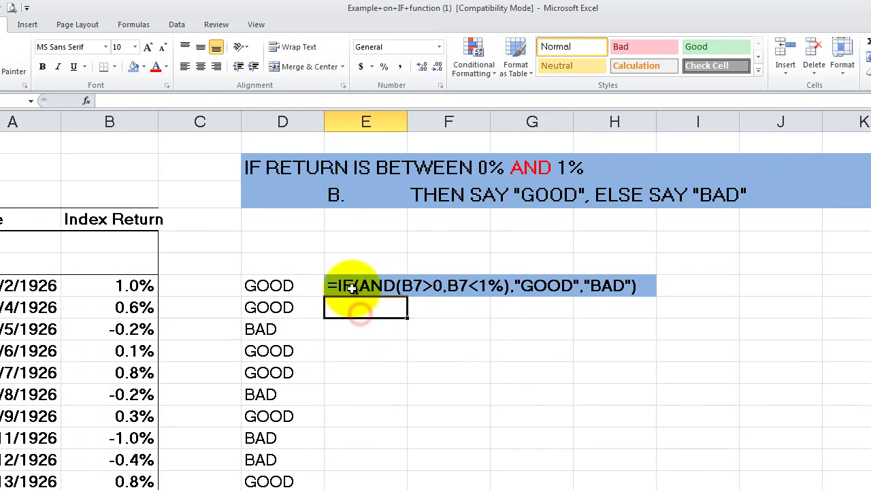
double_click(354, 286)
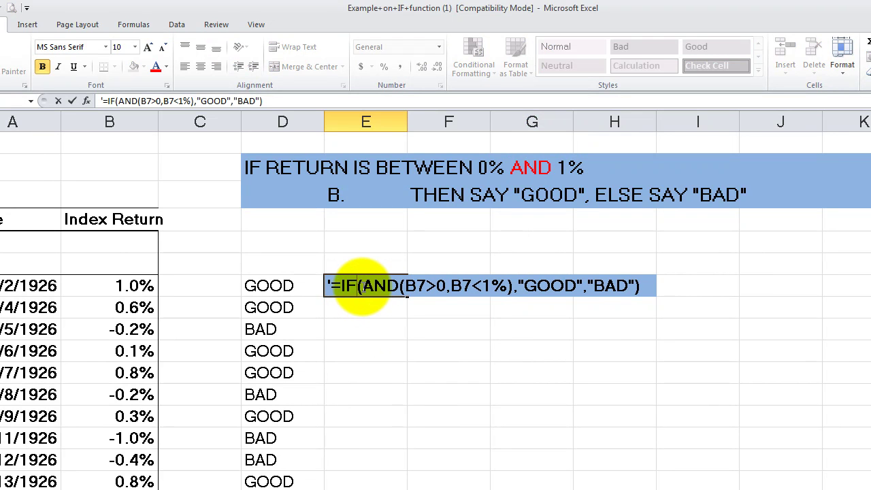
left_click_drag(363, 286, 510, 285)
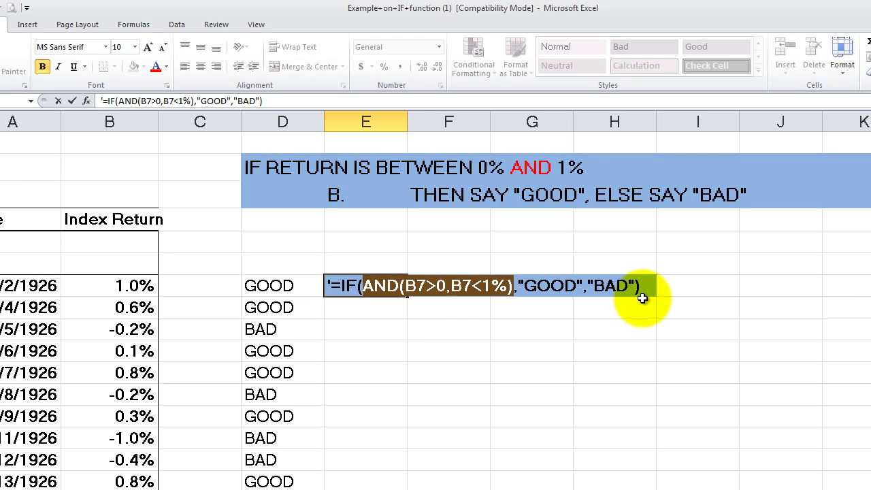
key("Return")
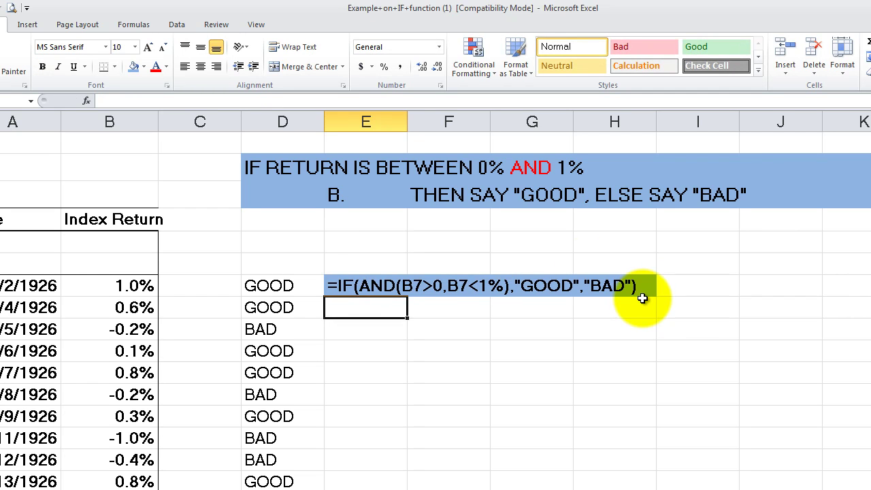
- Change the upper limit in D7's formula from 1% to 2%
left_click(274, 286)
double_click(272, 285)
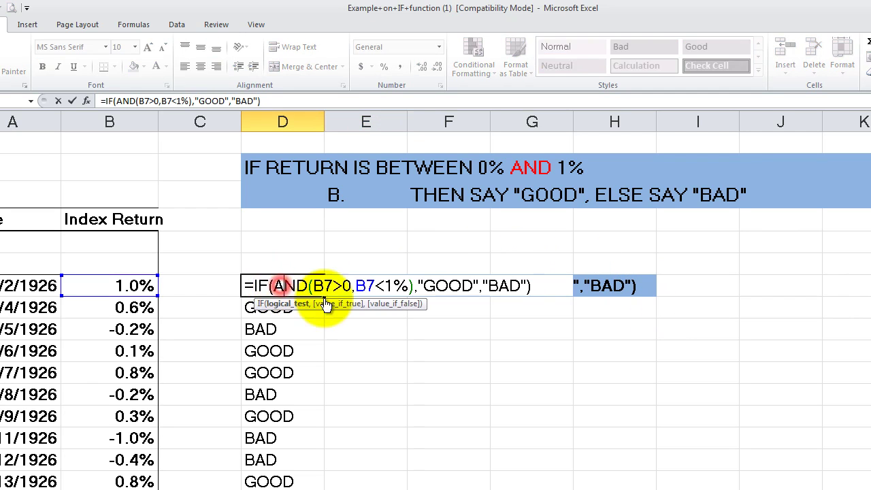
double_click(388, 285)
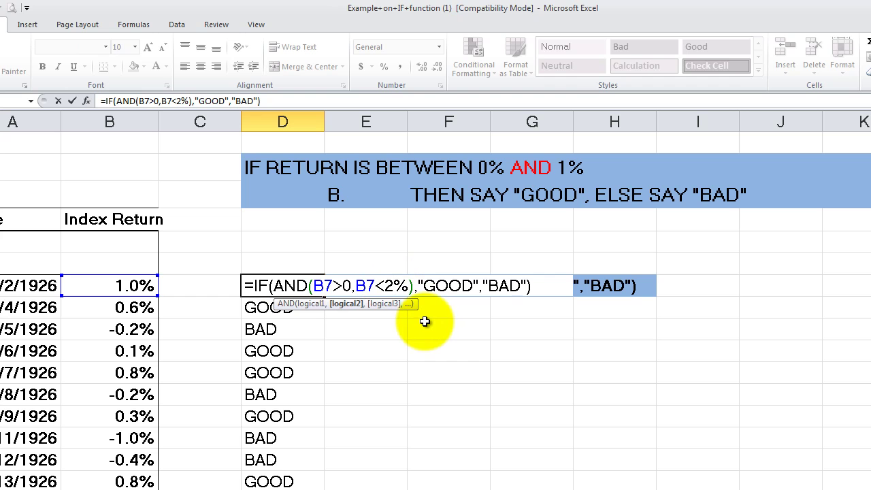
key("Return")
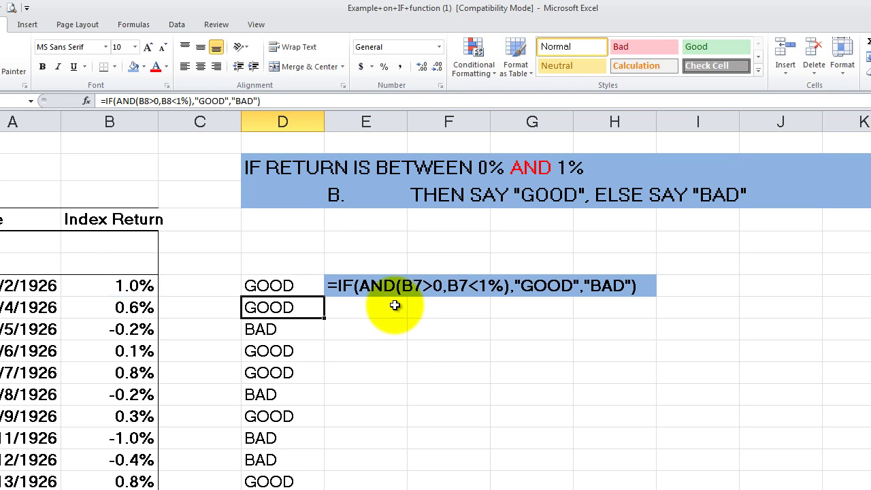
- Fill the revised 2% formula down column D
left_click(303, 289)
double_click(326, 298)
scroll(316, 356, "down", 3)
scroll(317, 357, "up", 3)
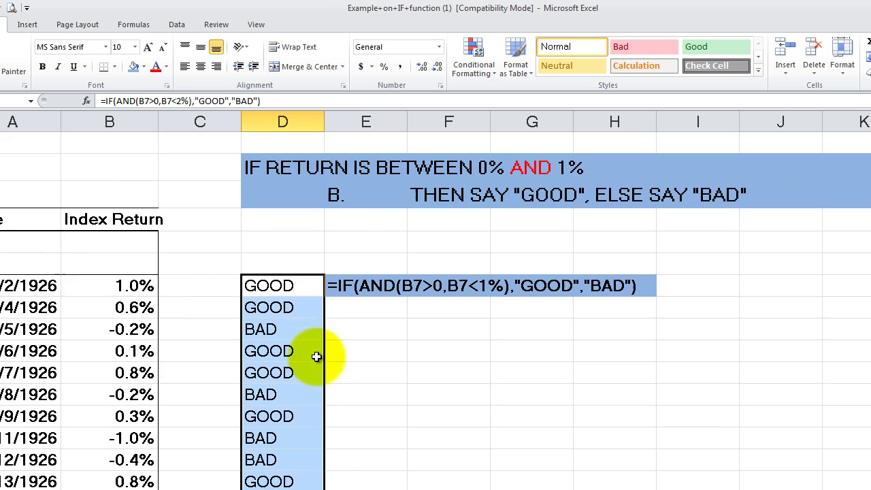
left_click(301, 288)
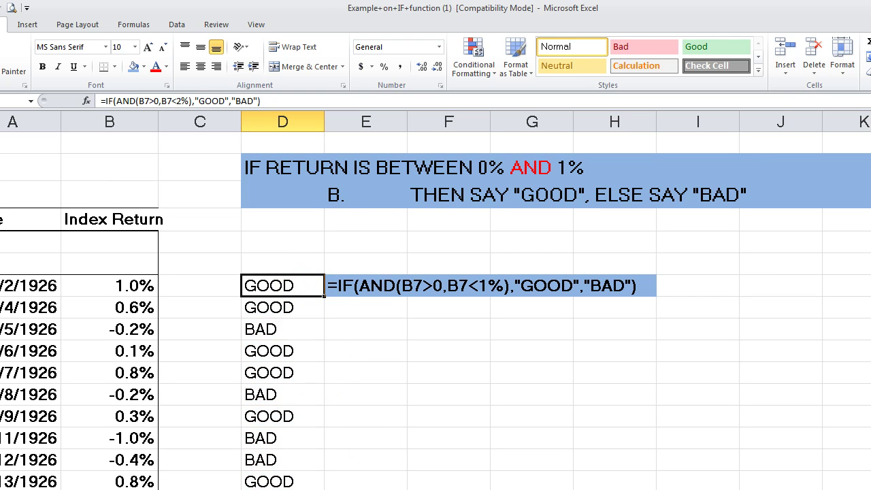
- Move to the next sheet and inspect the BIG MOVE instruction cells
key("ctrl+Page_Down")
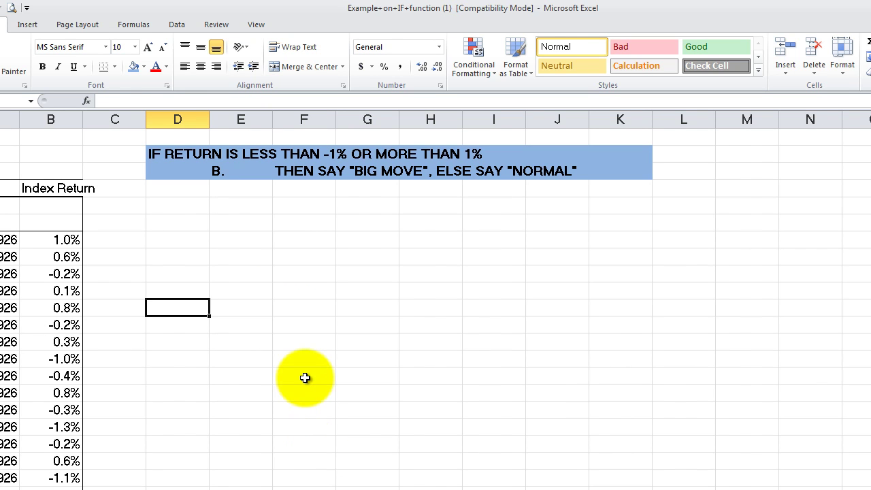
left_click(186, 167)
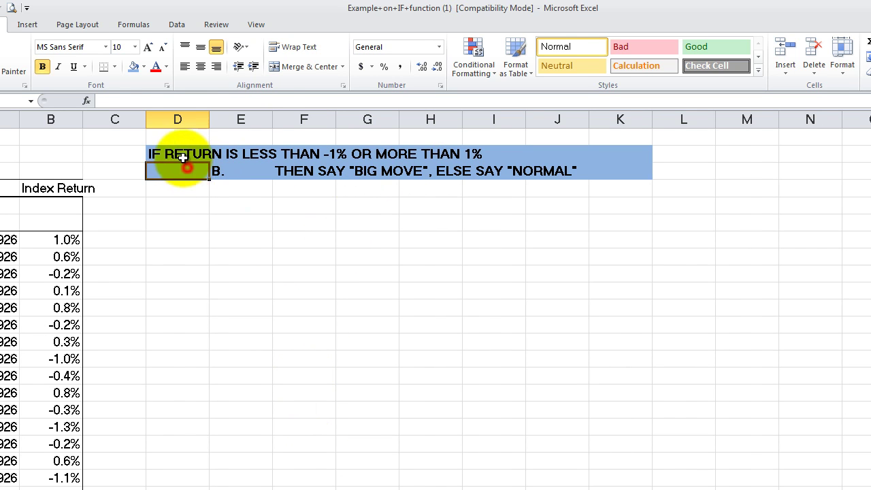
left_click(182, 157)
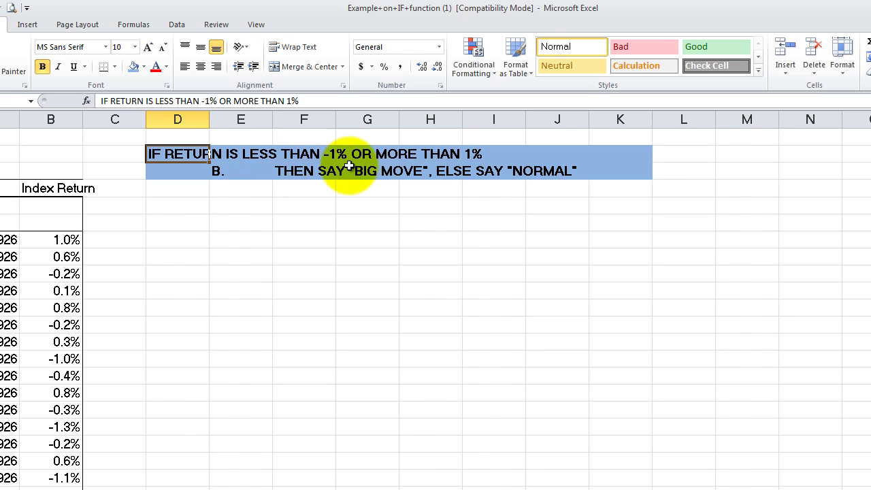
left_click(504, 156)
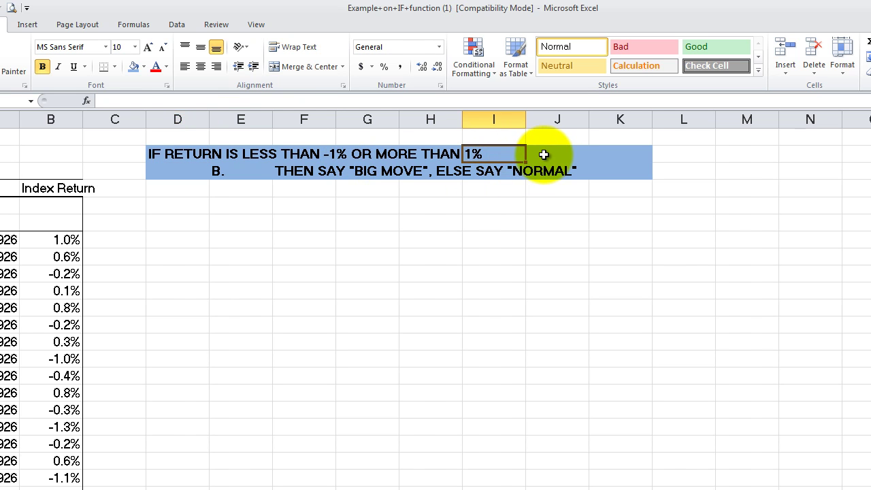
left_click(290, 171)
left_click(261, 173)
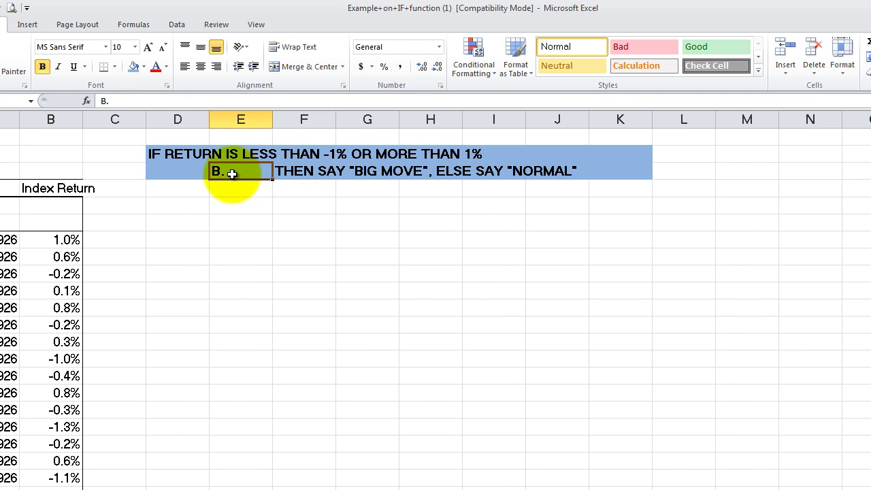
left_click(363, 171)
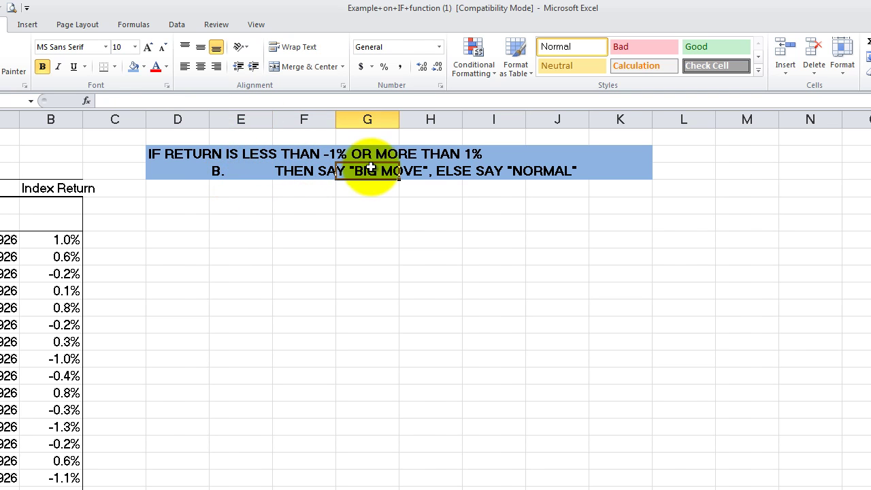
left_click(332, 194)
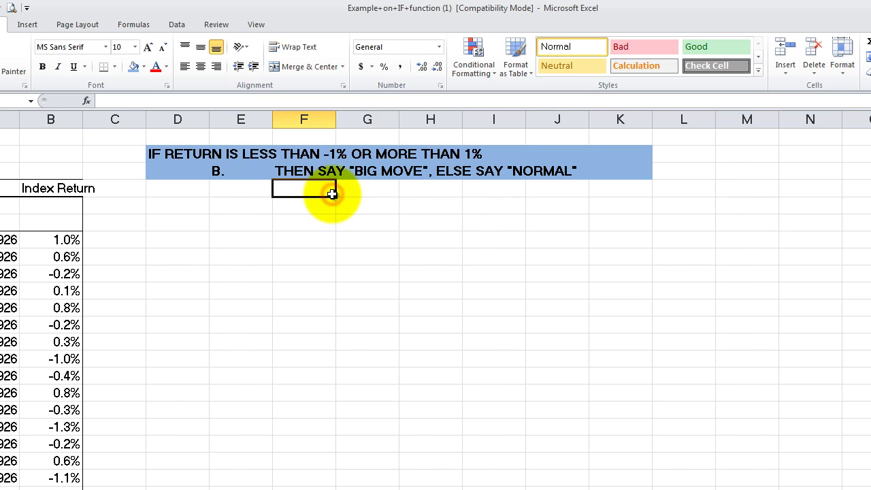
- Make the word OR in D3's instruction red and a larger font size
double_click(168, 154)
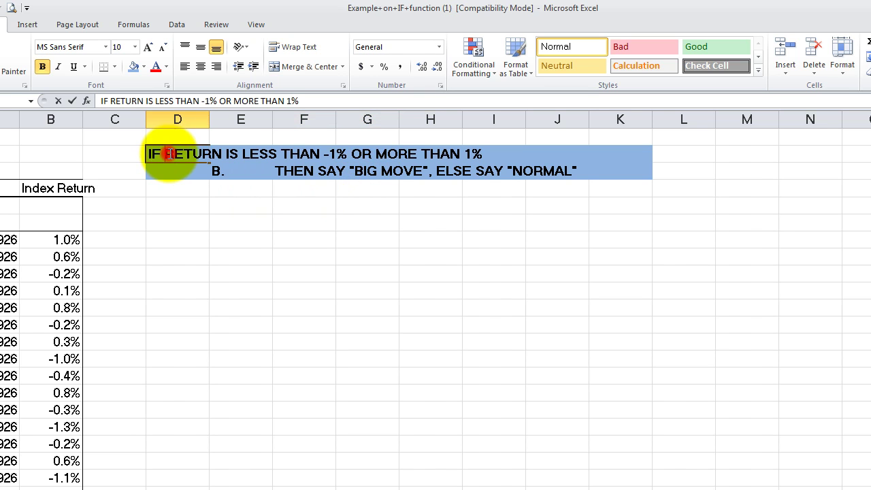
double_click(361, 154)
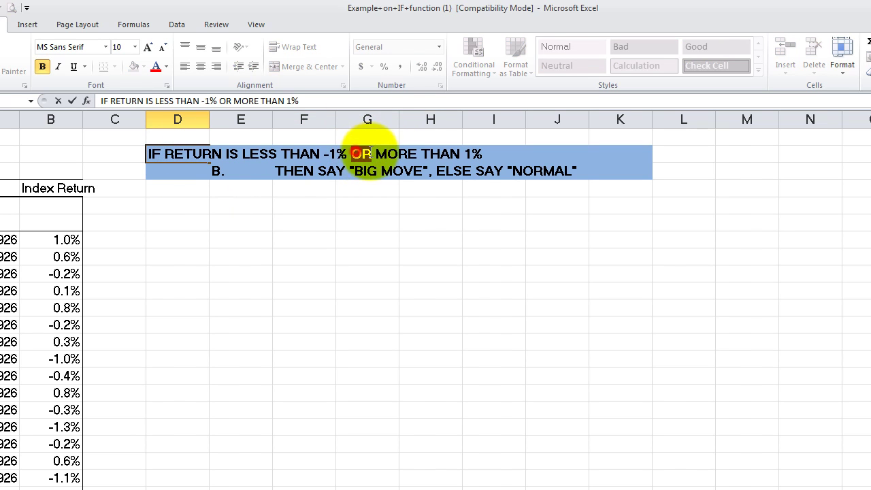
left_click(156, 67)
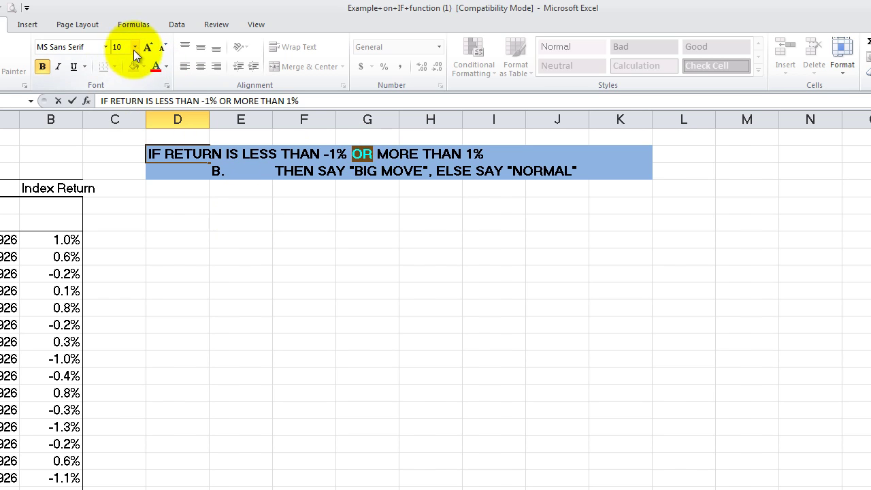
left_click(134, 47)
left_click(123, 105)
left_click(247, 226)
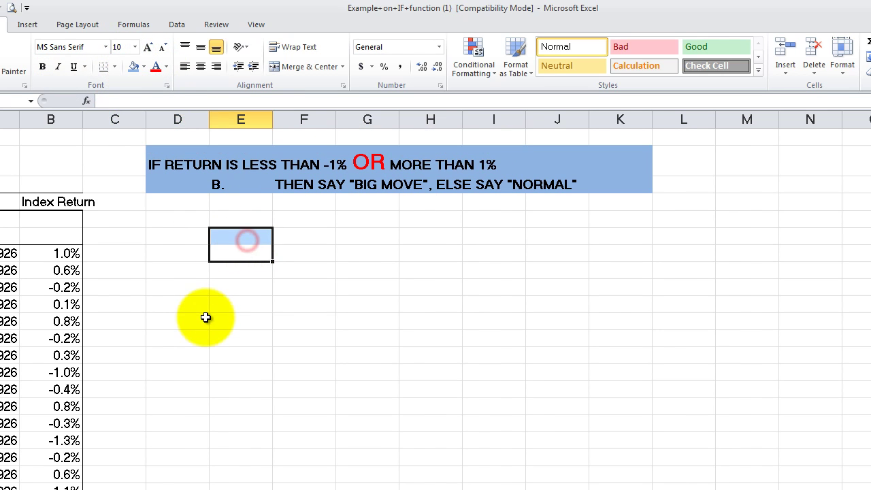
- Enter =IF(OR(B7<-1%,B7>1%),"BIG MOVE","NORMAL") in D7
left_click(181, 285)
left_click(181, 254)
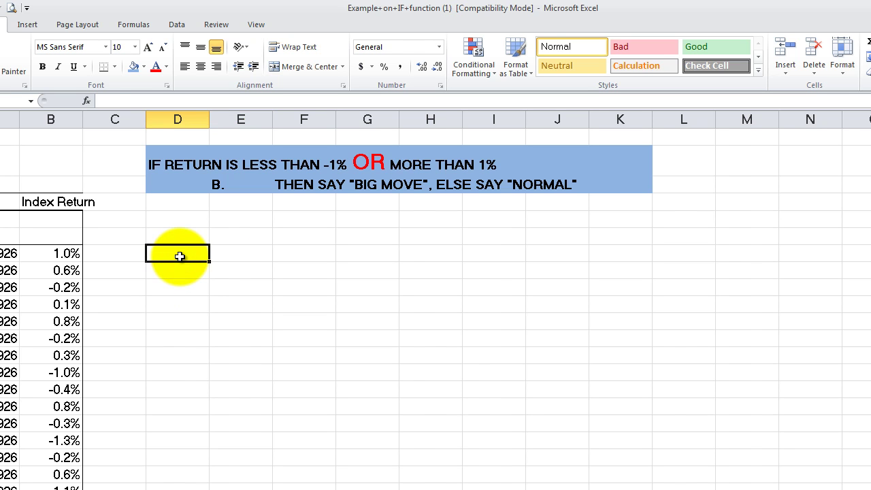
type("=")
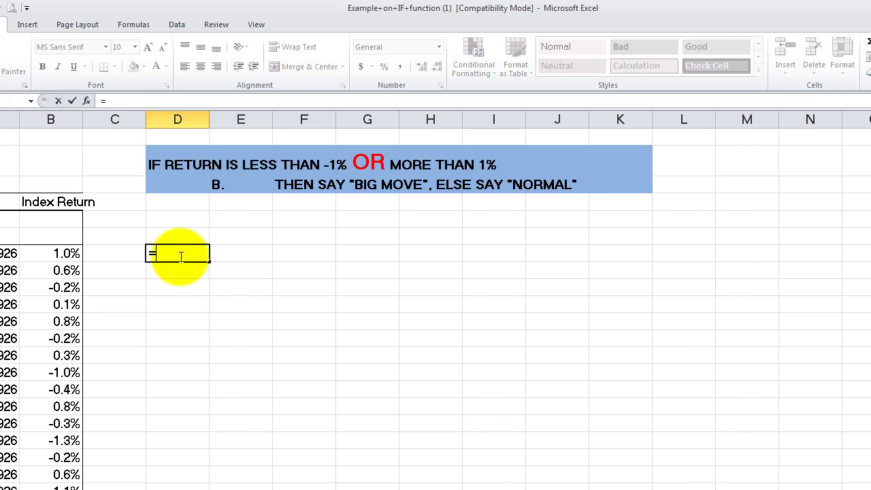
key("Escape")
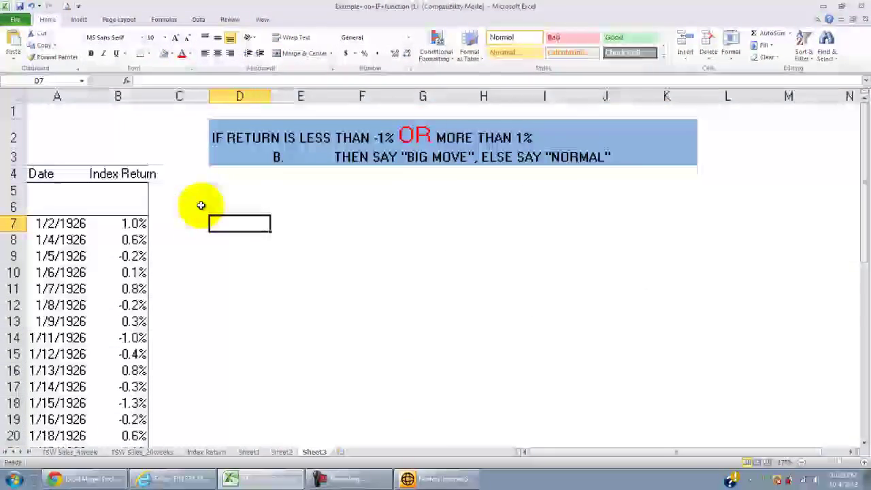
type("=IF")
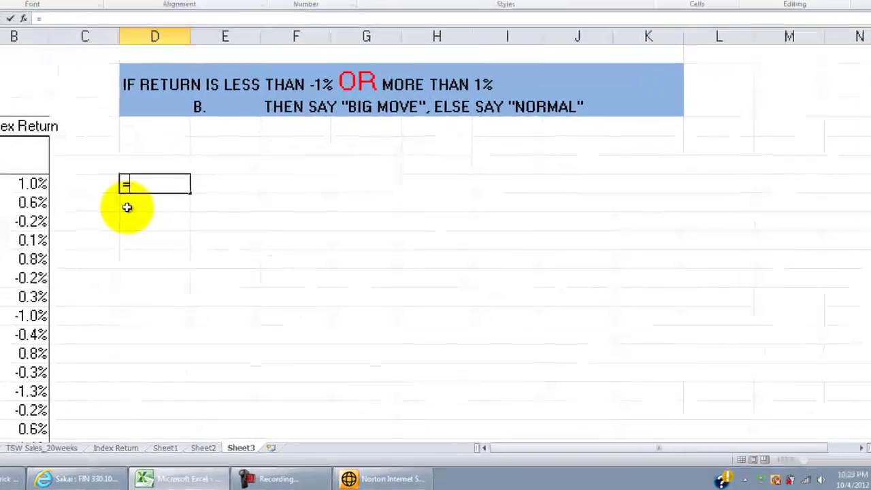
type("(")
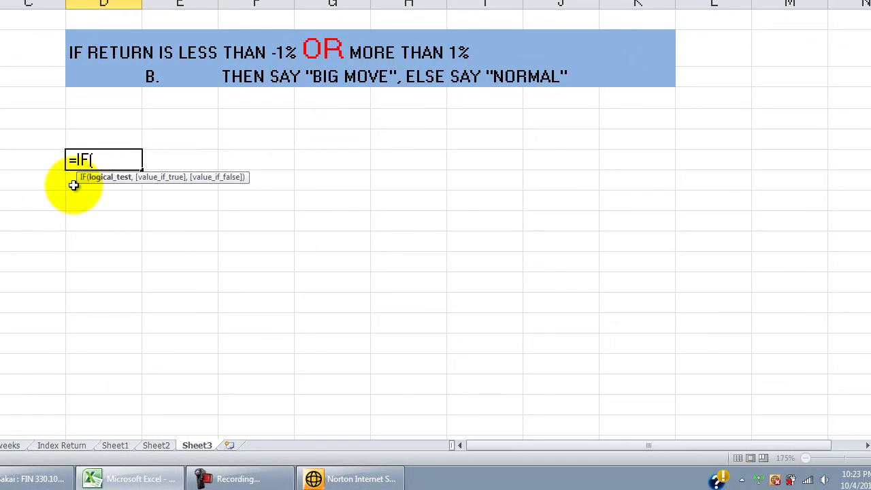
type("OR")
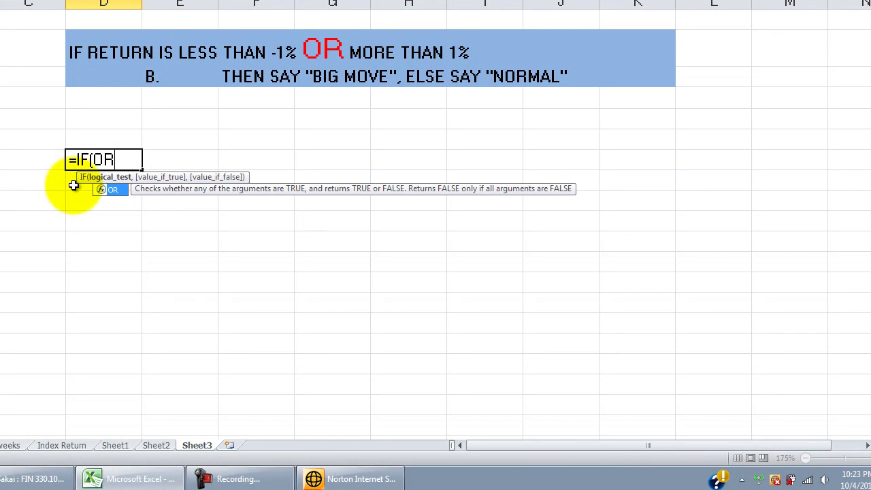
type("(")
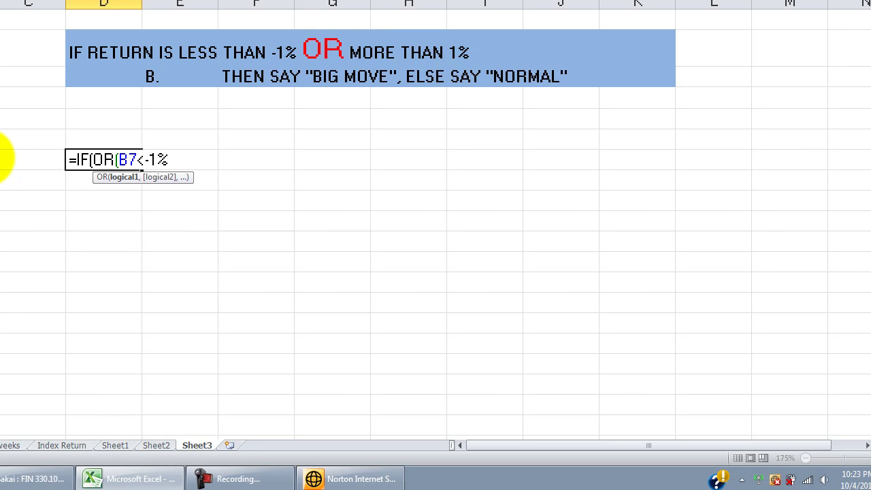
type(",")
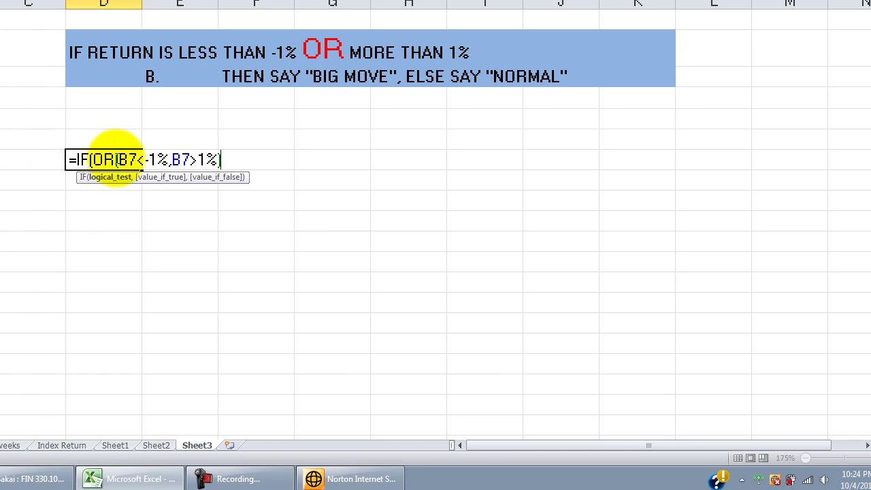
left_click_drag(93, 160, 226, 160)
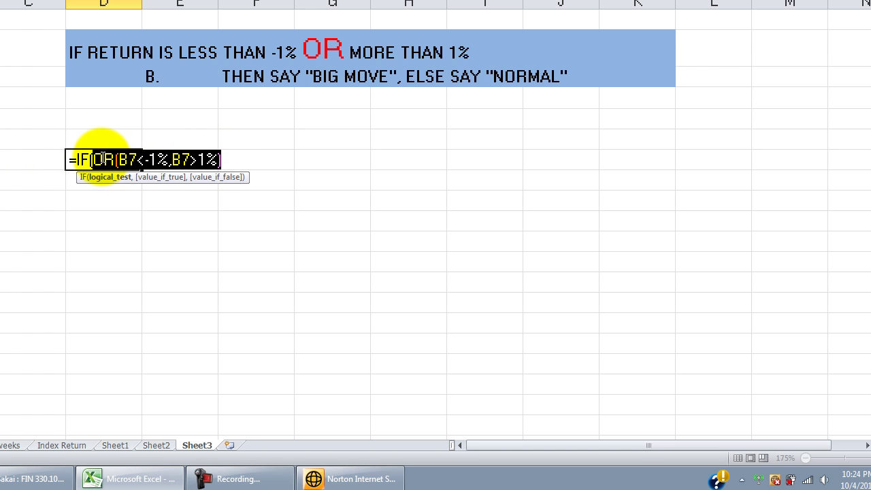
left_click(226, 159)
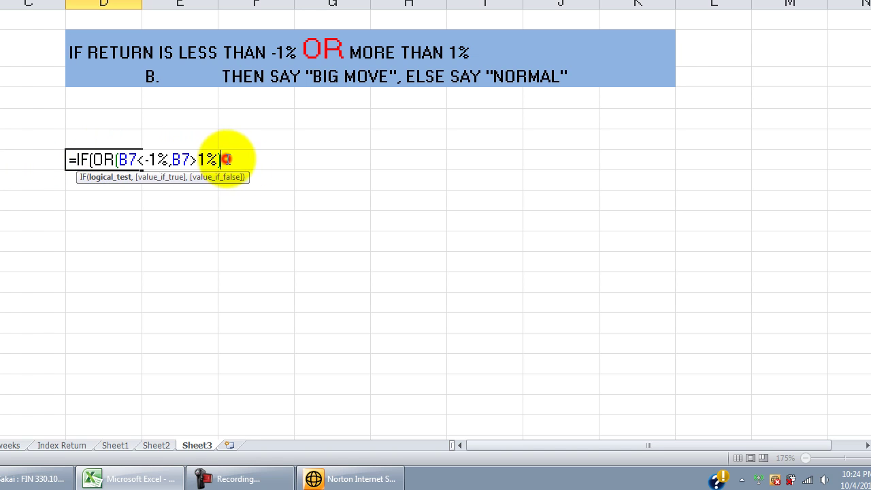
type(",\"BIG MOVE")
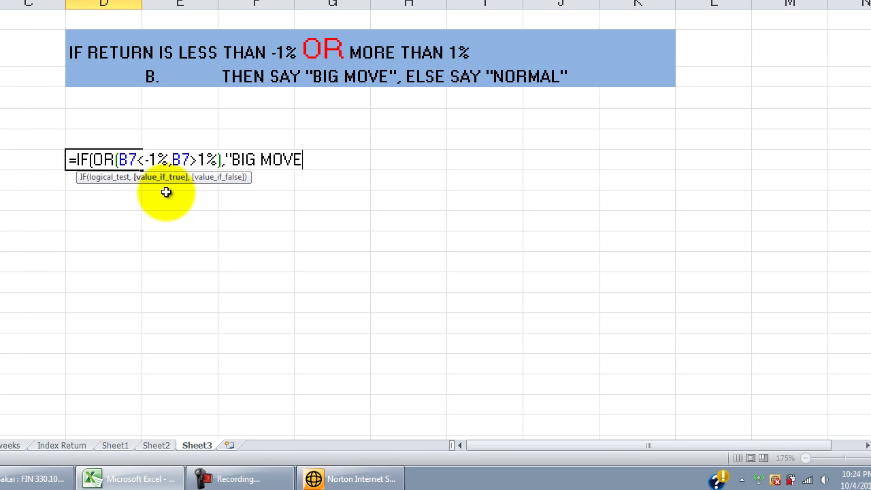
type("\",\"NORMAL\"")
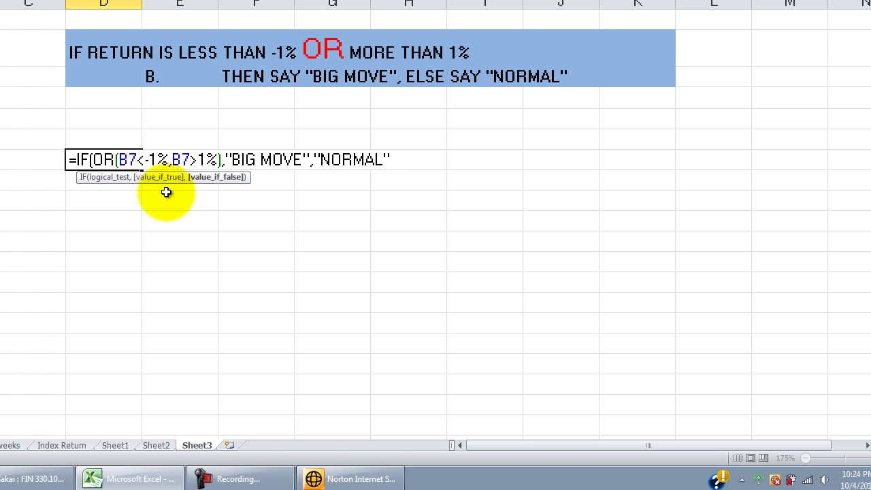
key("Return")
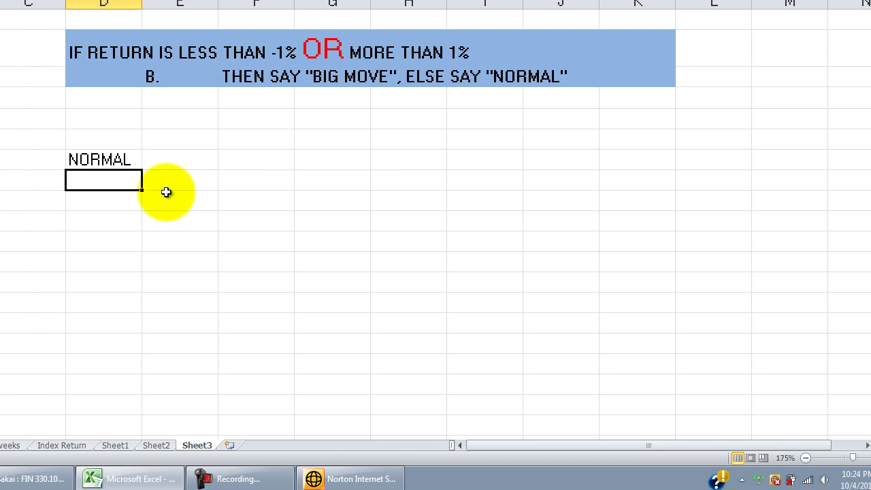
scroll(166, 192, "down", 1)
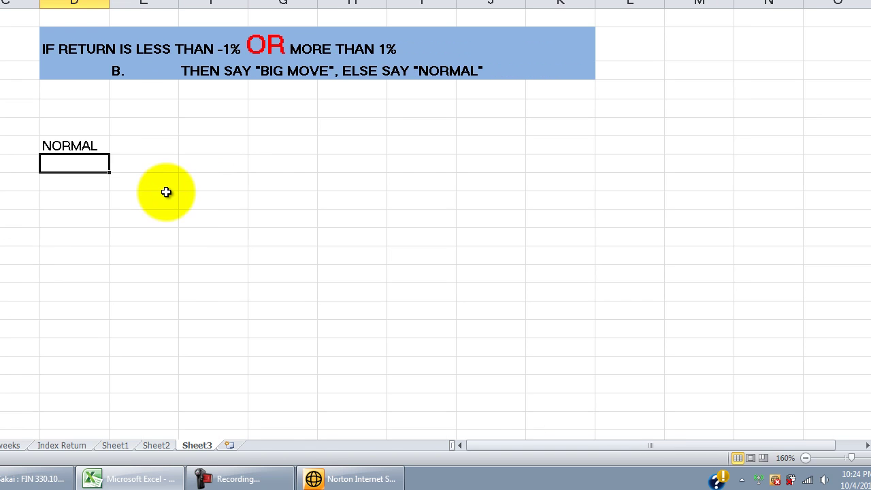
- Drag D7's BIG MOVE/NORMAL formula down to the last data row, then reopen D7
left_click(87, 143)
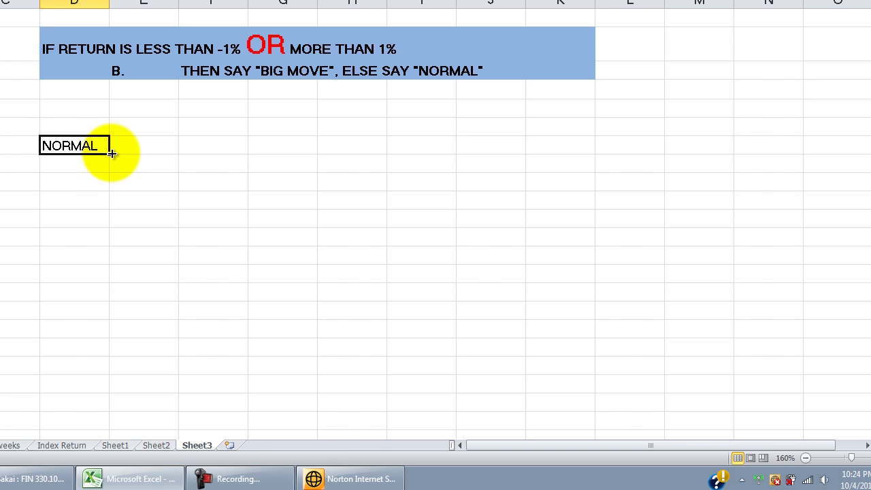
left_click_drag(111, 153, 102, 408)
scroll(234, 361, "up", 6)
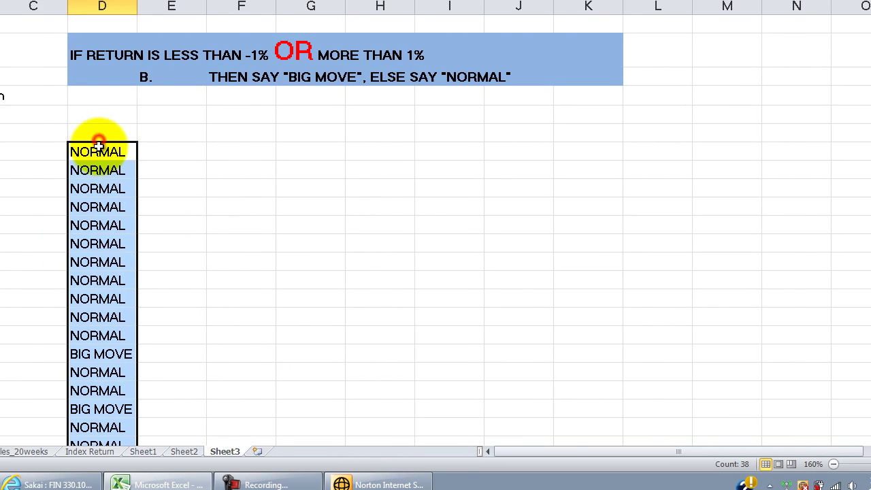
double_click(72, 142)
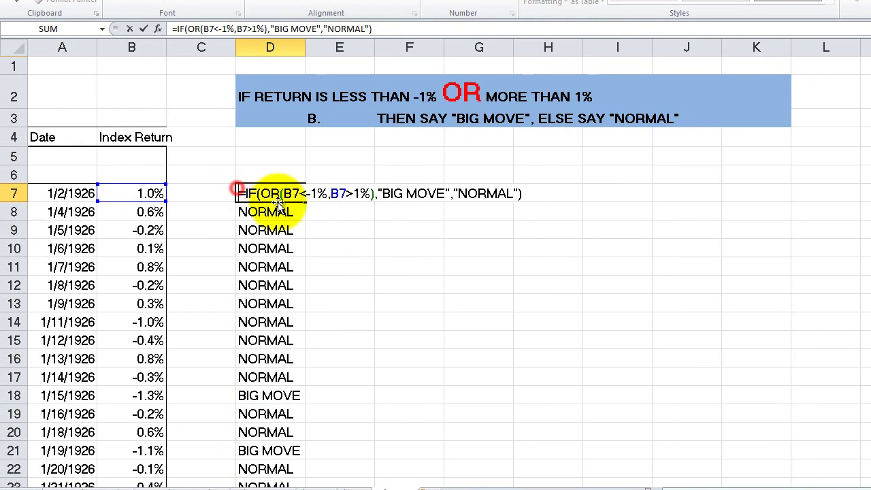
- Copy D7's formula and store it in F7 as apostrophe-prefixed plain text
left_click_drag(236, 193, 524, 196)
key("ctrl+c")
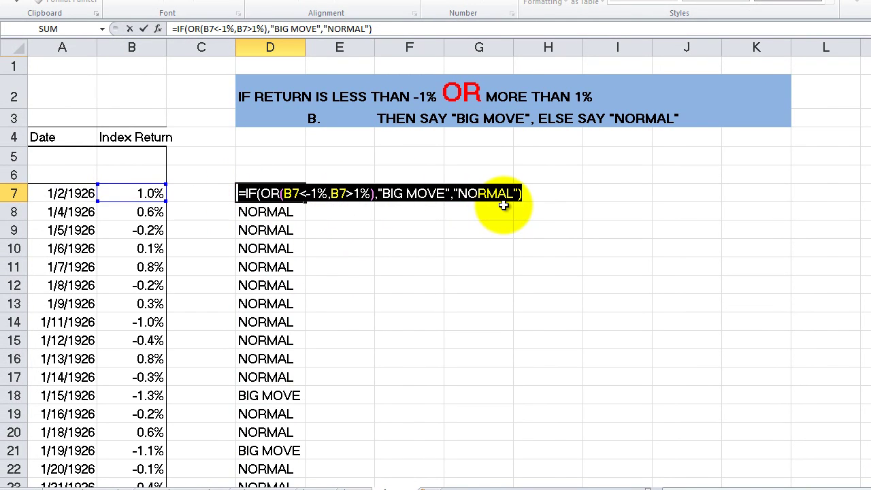
key("Escape")
left_click(384, 194)
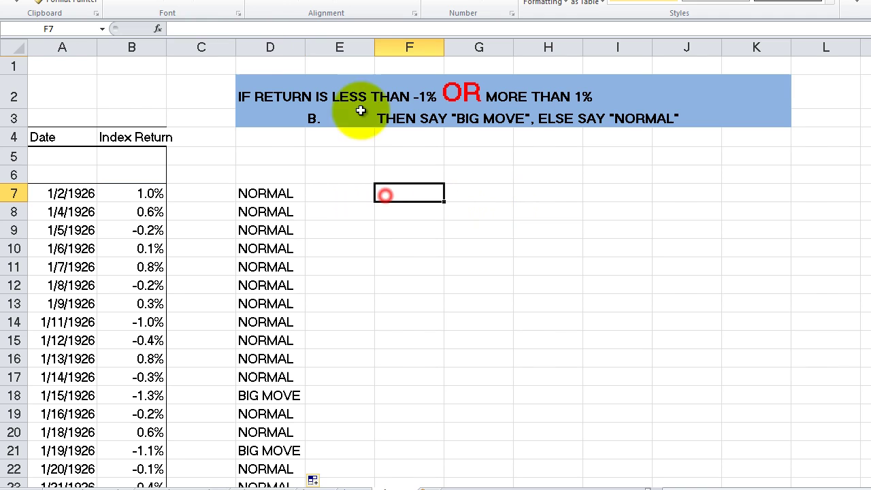
left_click(178, 29)
key("ctrl+v")
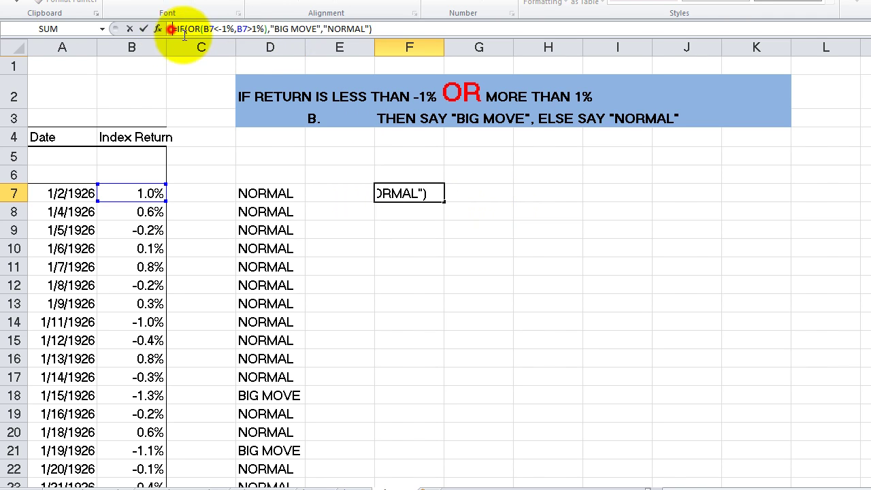
type("'")
key("Return")
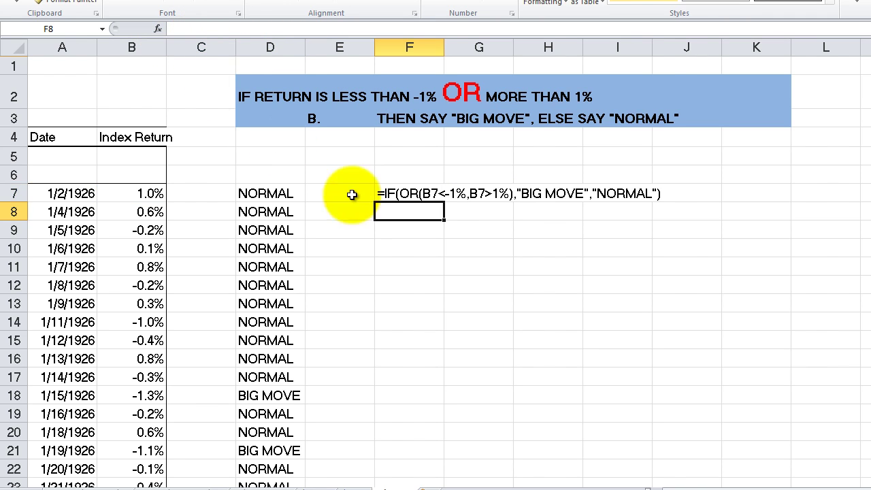
- Highlight OR and BIG MOVE in F7's text, then select rows 7–17 to compare results
left_click(404, 232)
left_click(397, 197)
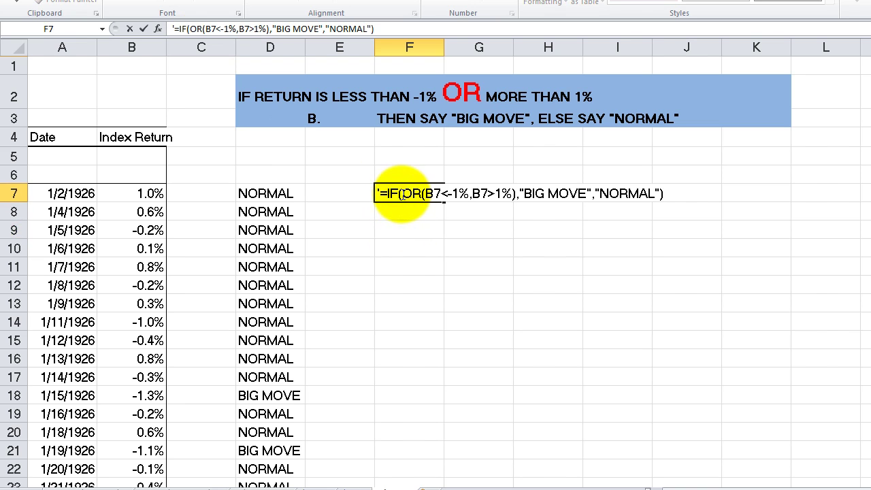
mouse_move(400, 193)
left_mouse_down()
mouse_move(517, 194)
mouse_move(406, 194)
left_mouse_up()
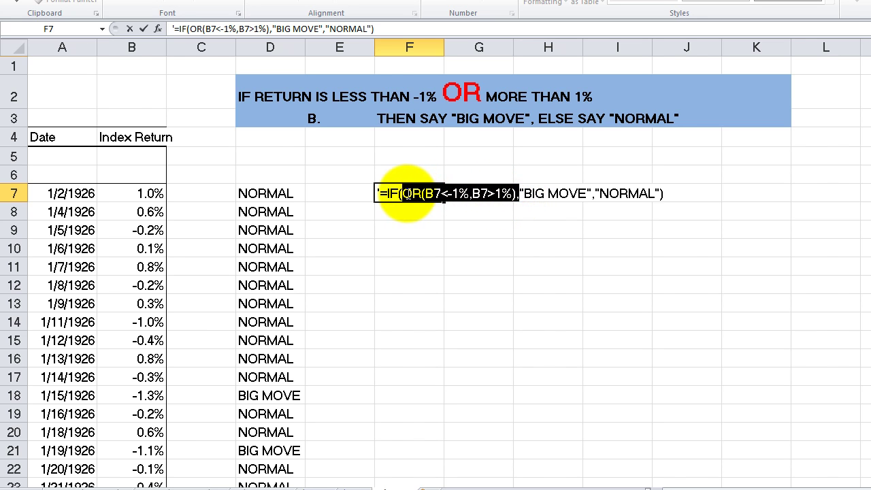
left_click_drag(524, 193, 652, 204)
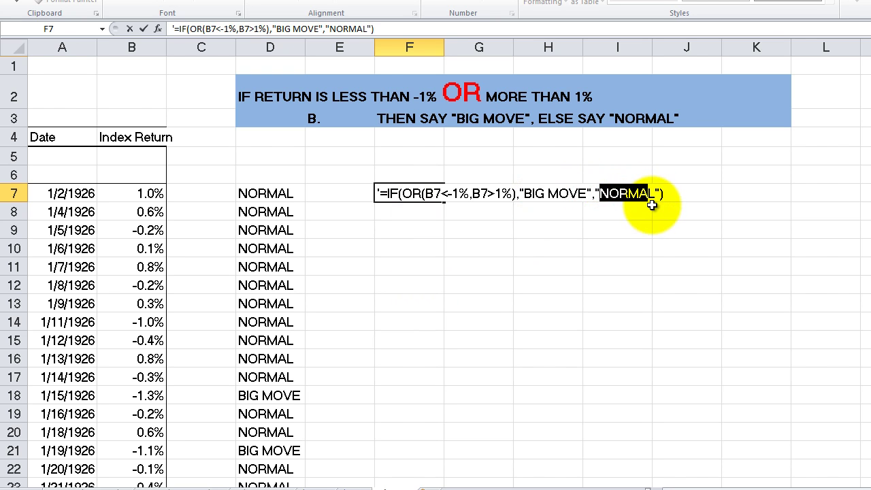
left_click(347, 230)
left_click(246, 192)
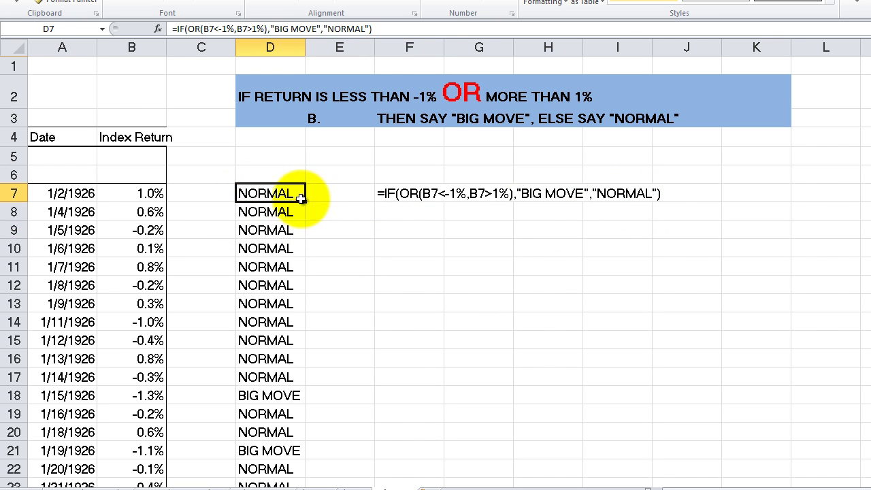
left_click(19, 194)
left_click_drag(18, 194, 262, 395)
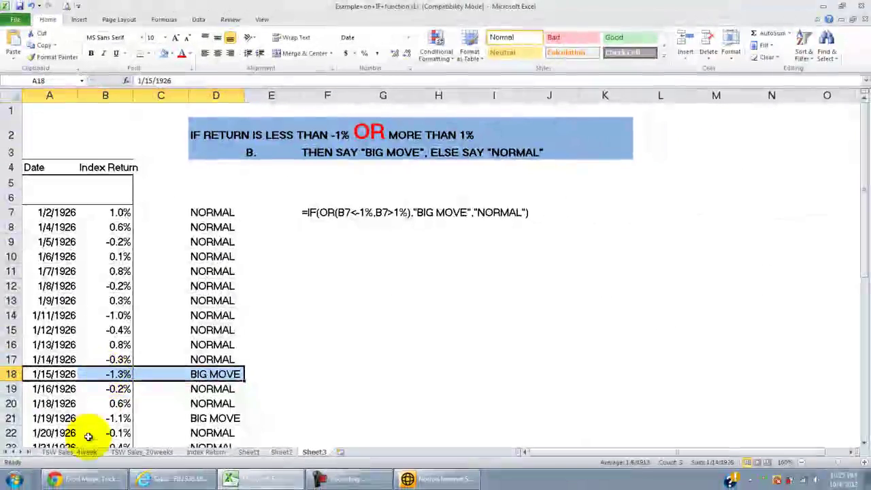
left_click(12, 417)
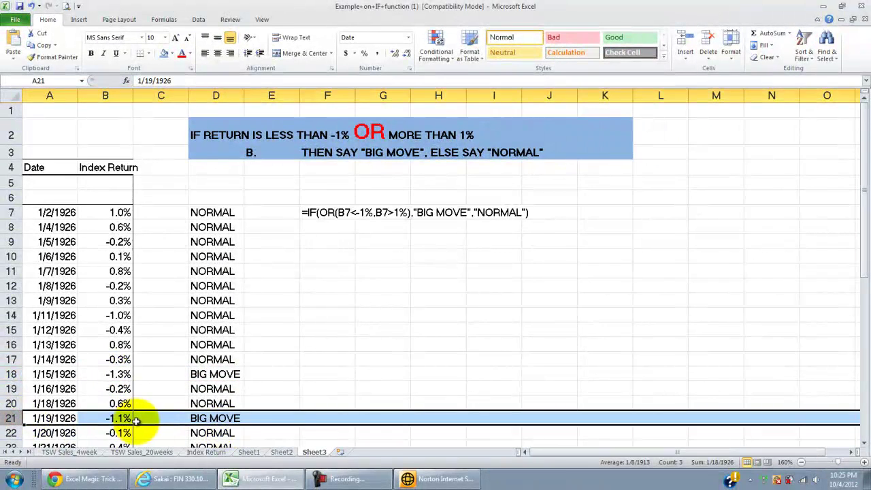
scroll(136, 421, "down", 6)
scroll(136, 420, "down", 2)
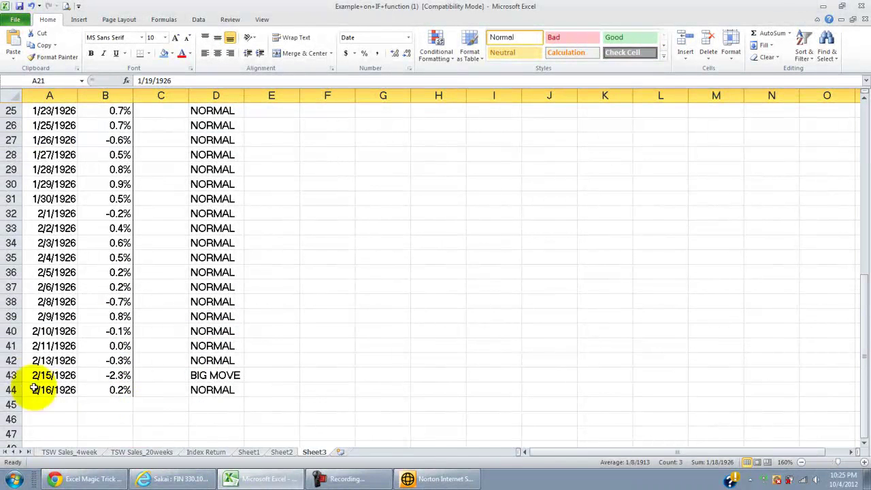
left_click(12, 374)
scroll(211, 373, "up", 5)
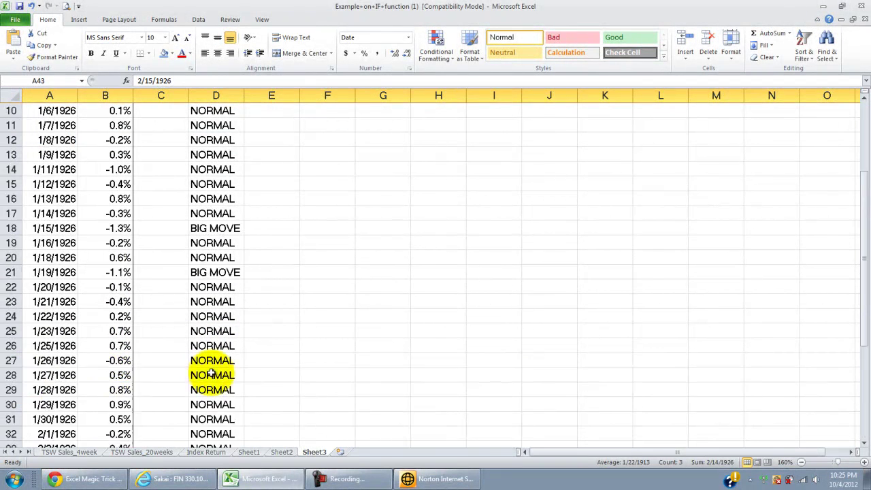
scroll(210, 373, "up", 3)
left_click_drag(217, 214, 217, 431)
scroll(216, 422, "up", 7)
left_click(161, 215)
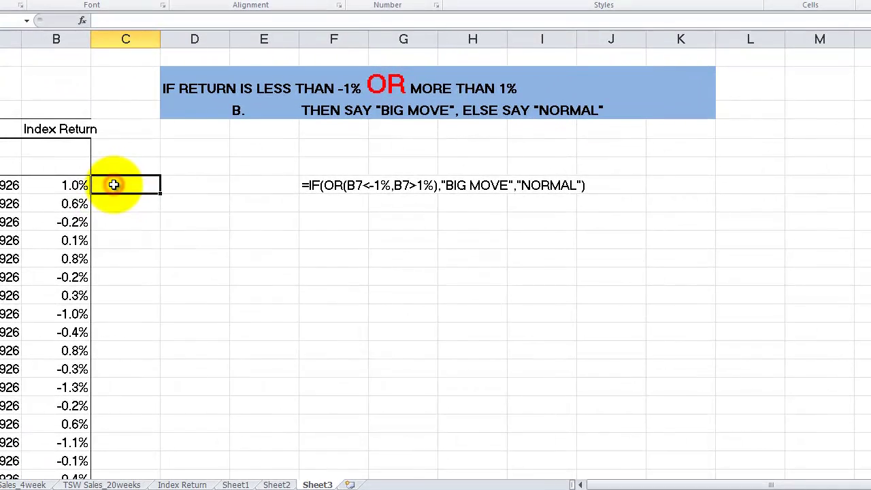
- Enter the IF(OR(B7<-1%,B7>1%)) formula in C7, returning BIGMOVE or NORMAL
left_click_drag(66, 184, 88, 294)
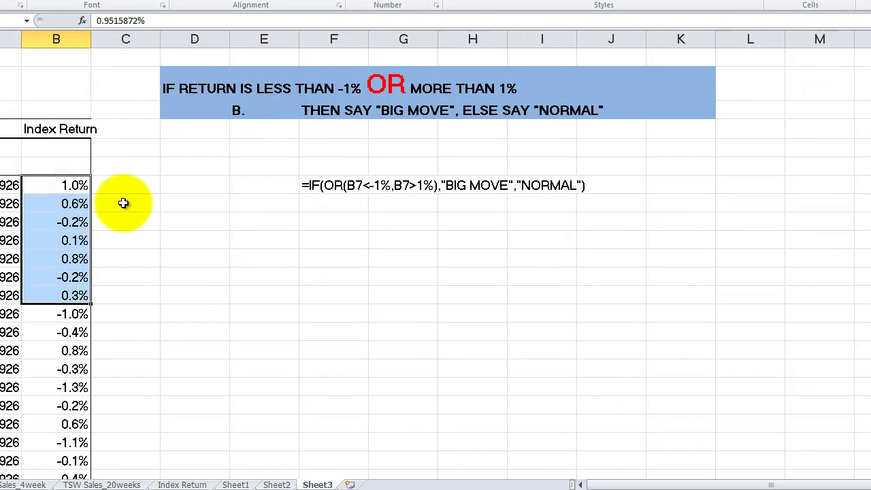
left_click(126, 185)
type("=IF(")
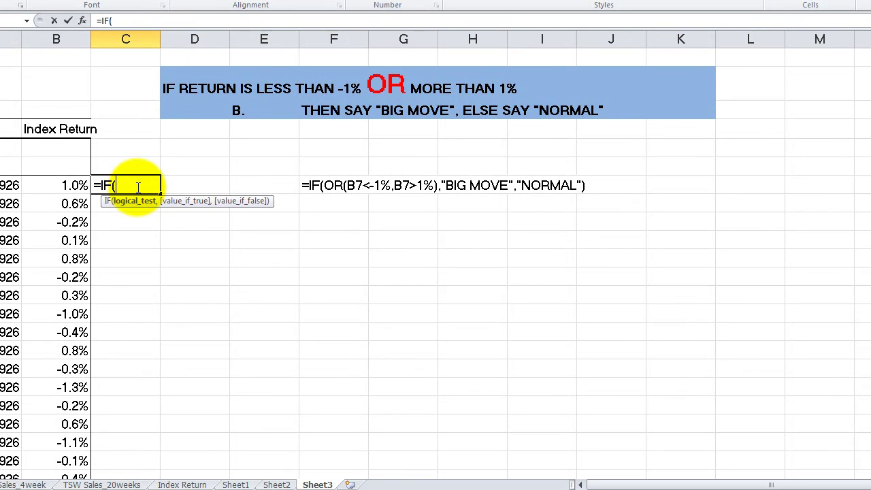
type("OR(")
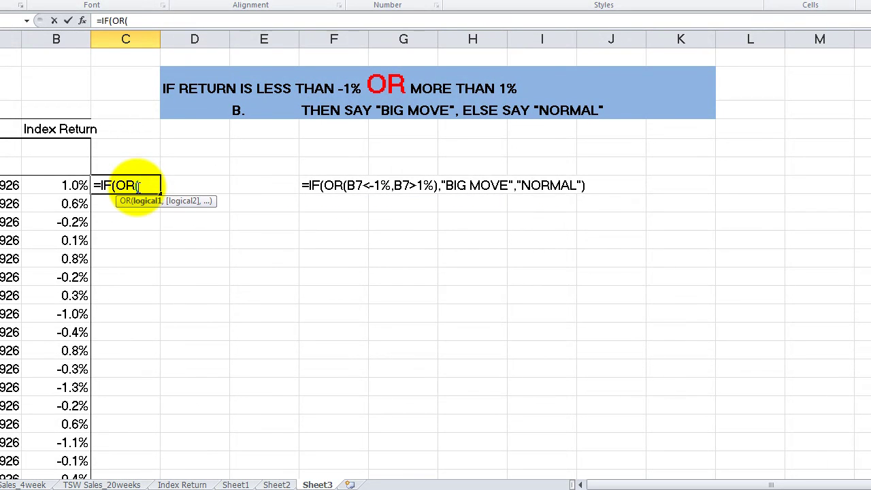
left_click(74, 185)
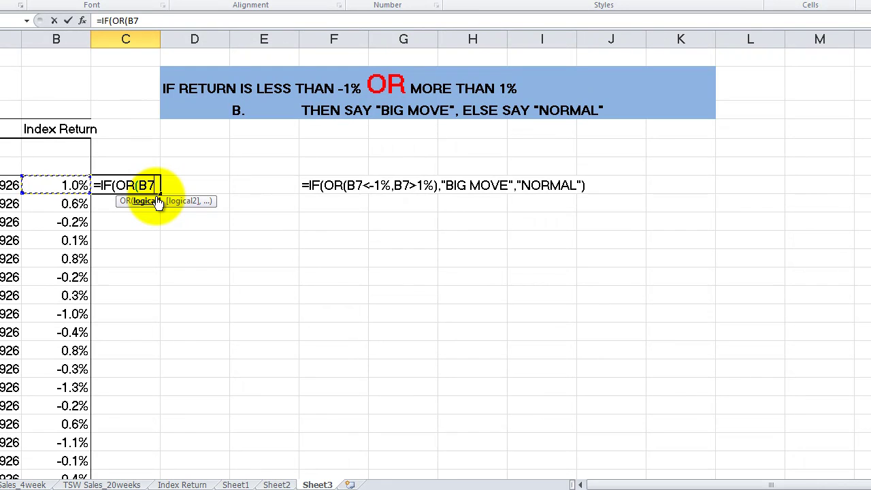
type("<-1%,")
left_click(33, 185)
type(">")
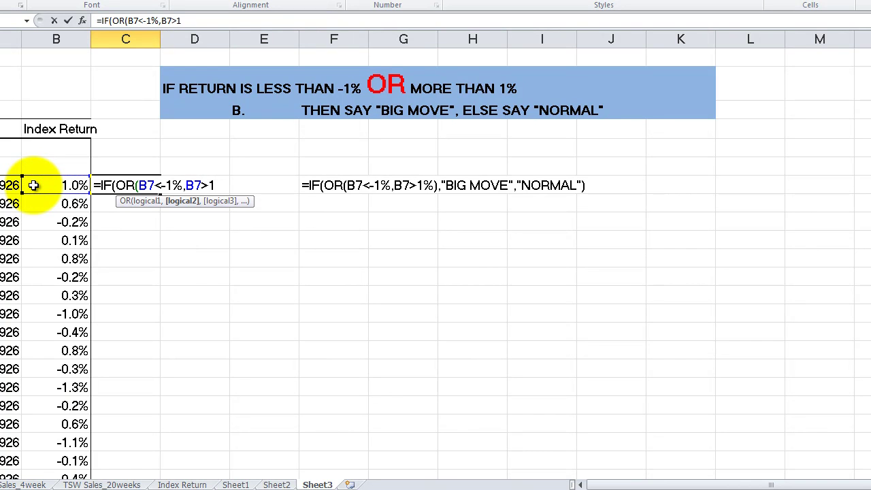
type("1%),\"BI")
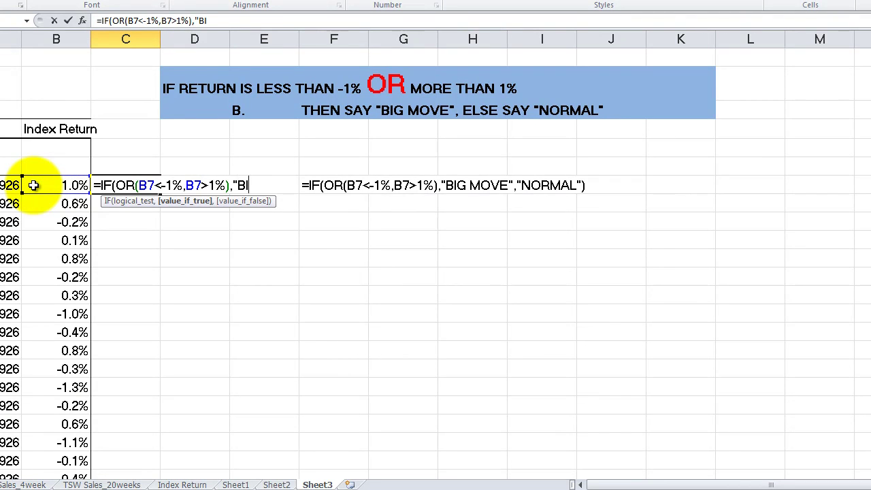
type("G MOVE")
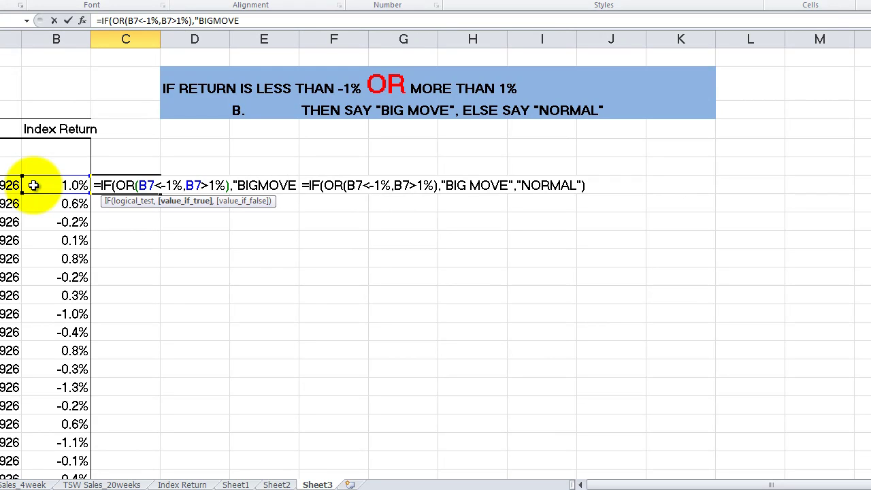
type("\",")
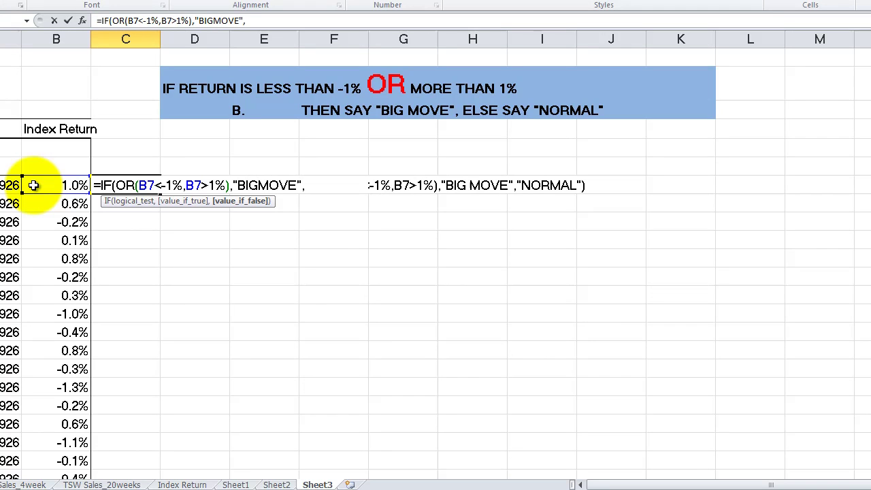
type("\"NORM")
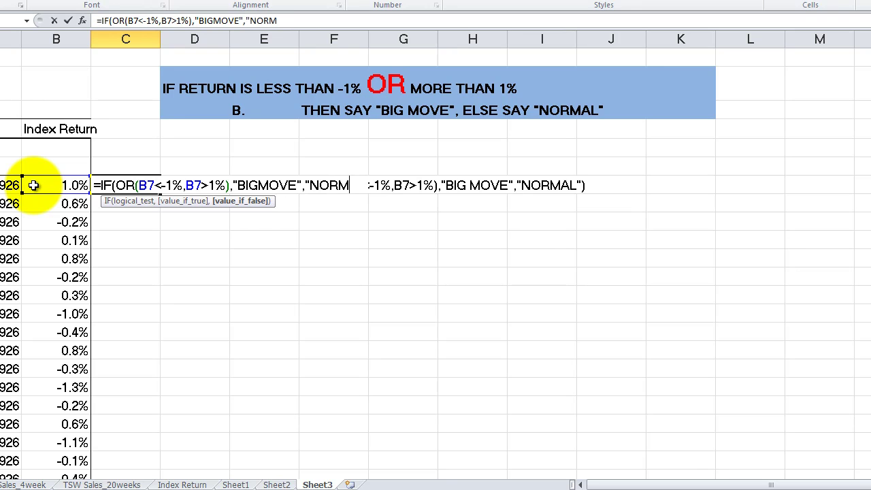
type("AL\"")
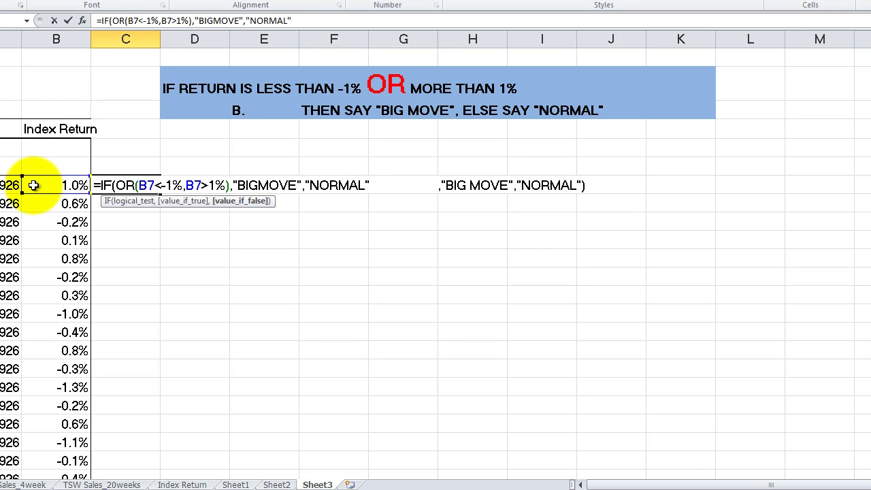
type(")")
key("Return")
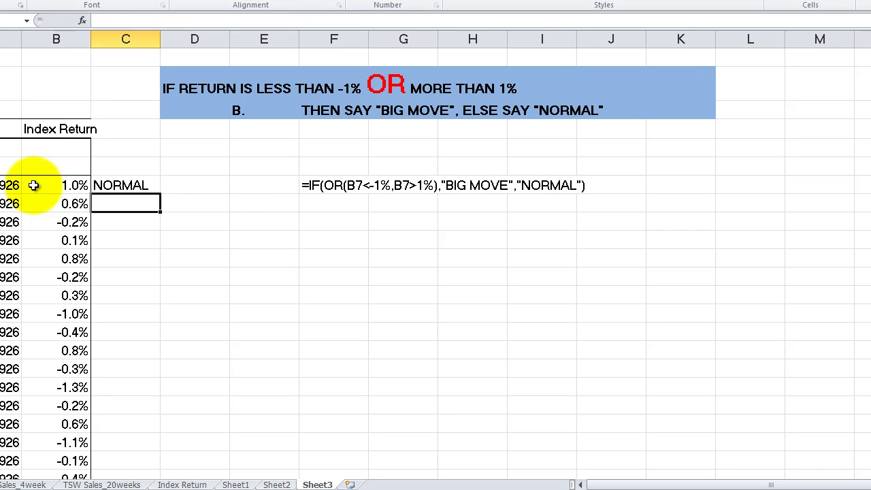
left_click(120, 185)
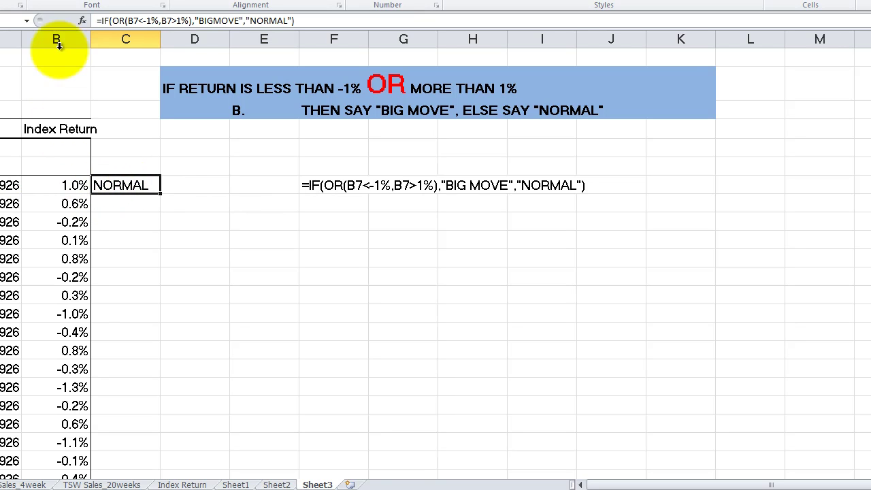
- Try filling C7's formula down, undo it, and inspect columns B and C
left_click_drag(74, 185, 117, 185)
left_click(117, 185)
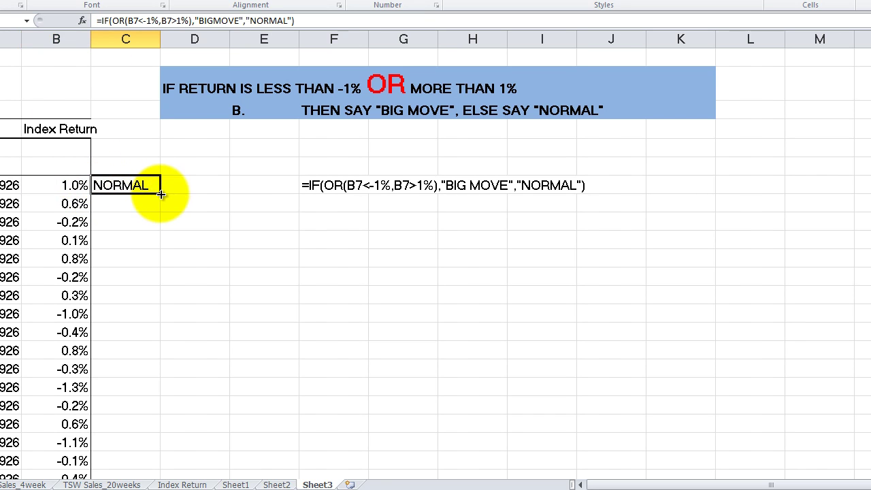
double_click(161, 194)
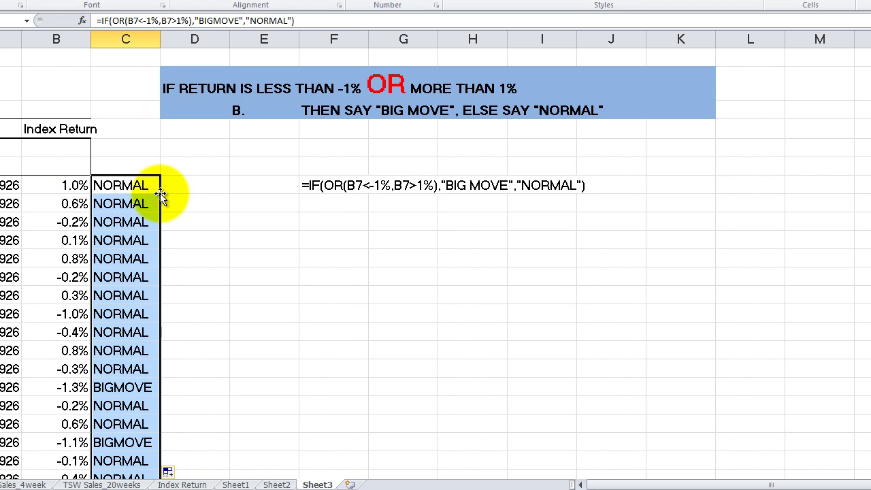
key("ctrl+z")
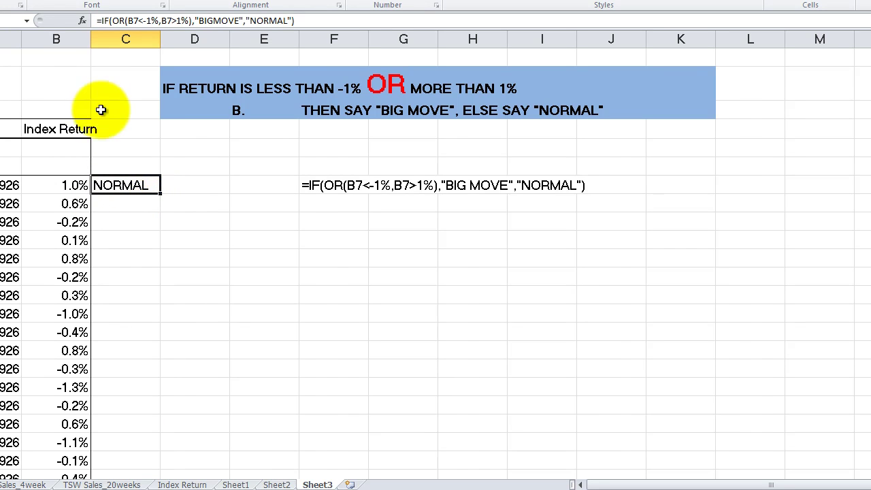
left_click(125, 39)
left_click(119, 39)
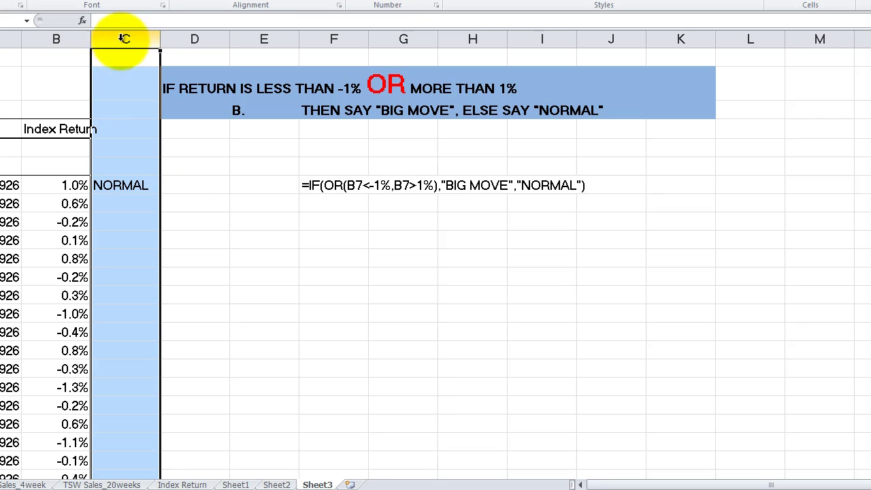
left_click(108, 185)
left_click(124, 39)
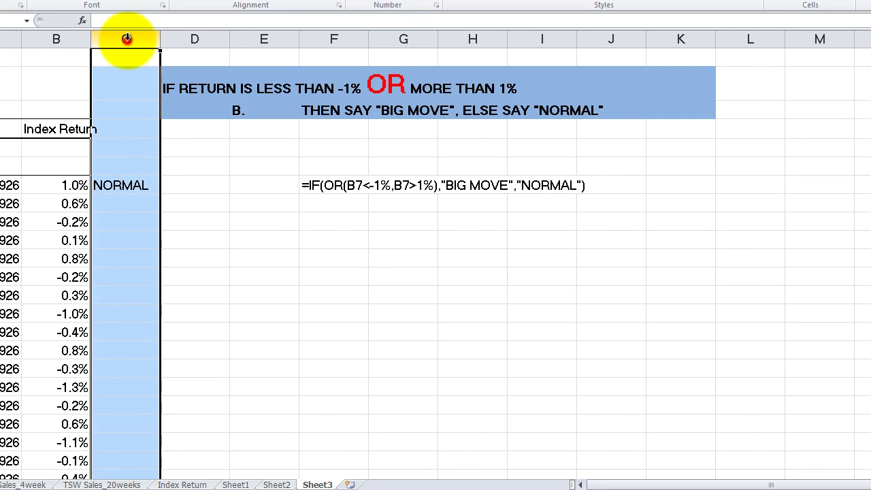
left_click(56, 39)
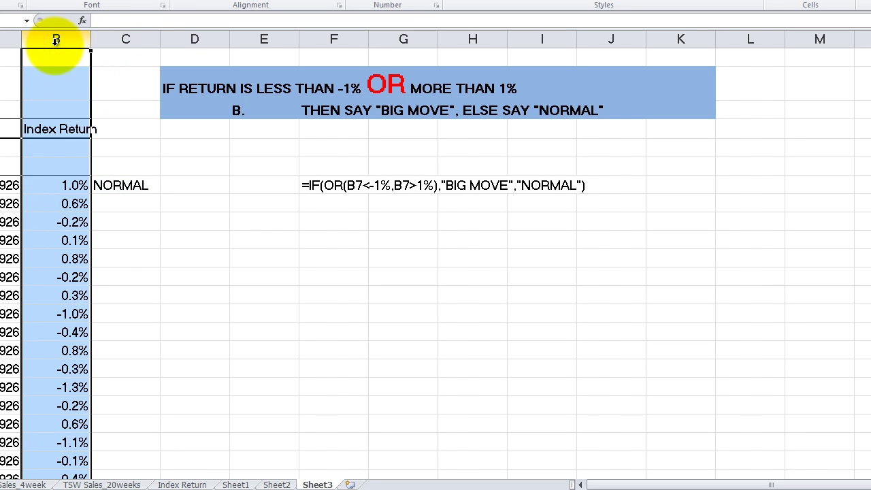
- Fill C7's IF(OR) formula down column C and scroll through the results
left_click(127, 189)
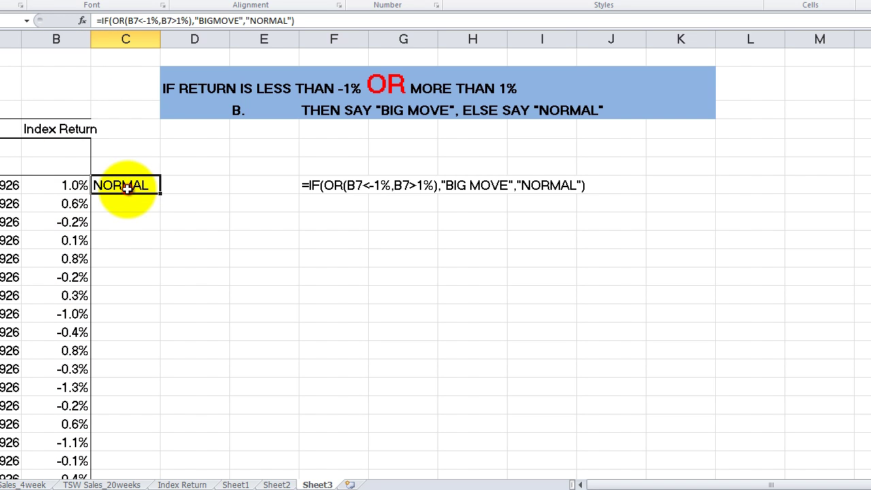
double_click(160, 193)
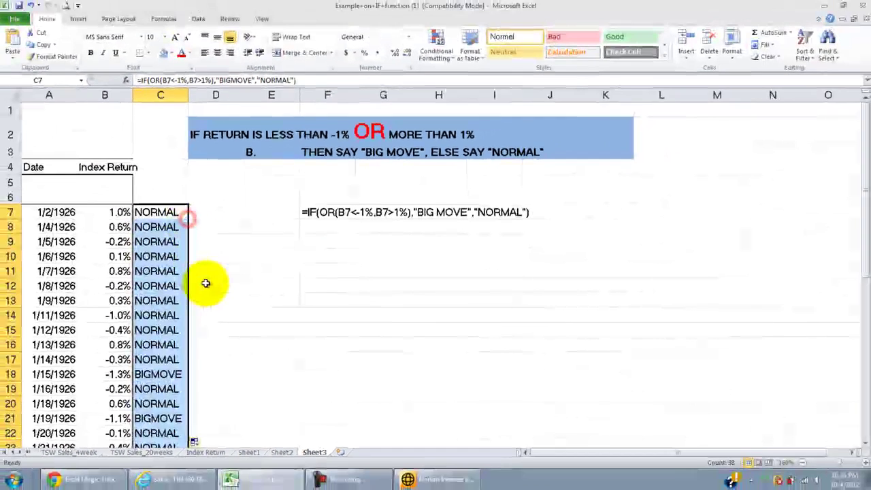
scroll(204, 282, "down", 1)
scroll(188, 308, "down", 1)
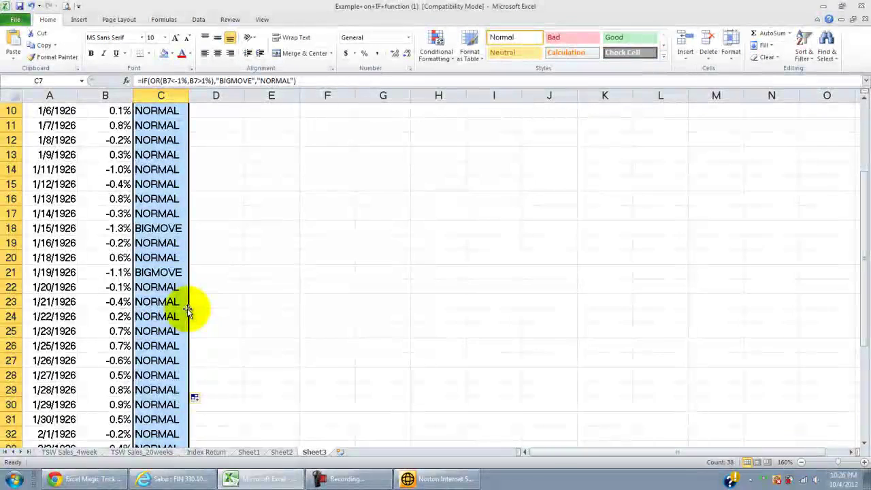
left_click(343, 479)
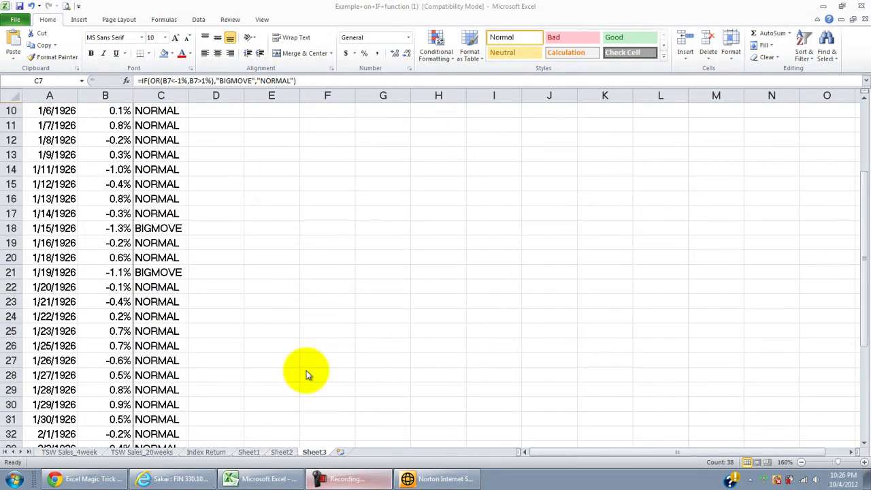